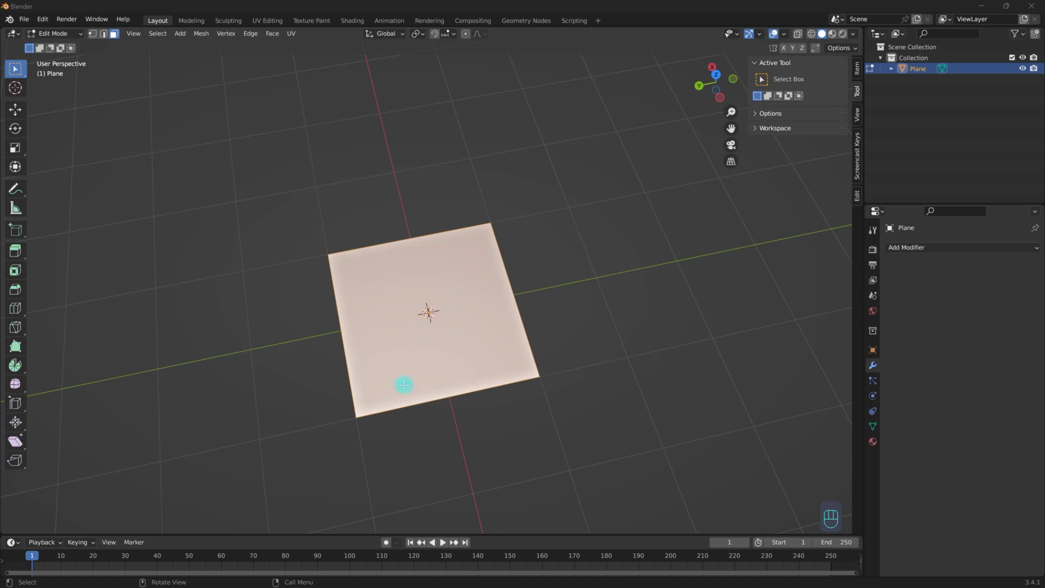
Return to Object Mode and delete the existing plane.
{"action": "middle_click_drag", "start_coordinate": [404, 384], "coordinate": [430, 326]}
{"action": "key", "text": "Tab"}
{"action": "scroll", "coordinate": [413, 348], "scroll_direction": "down", "scroll_amount": 4, "text": "shift"}
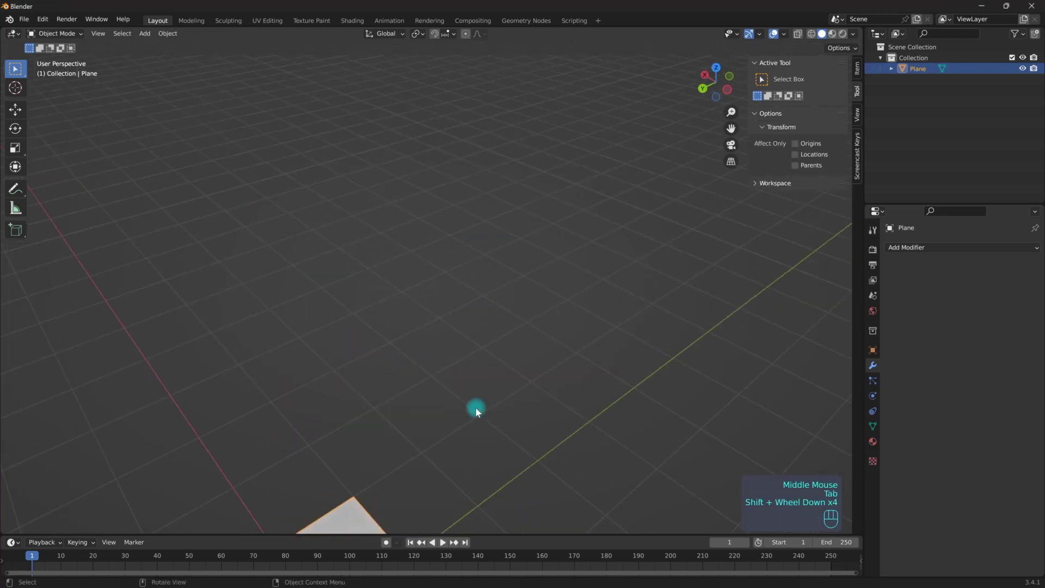
{"action": "scroll", "coordinate": [467, 343], "scroll_direction": "down", "scroll_amount": 2}
{"action": "middle_click_drag", "start_coordinate": [459, 284], "coordinate": [490, 215], "text": "shift"}
{"action": "key", "text": "KP_Decimal"}
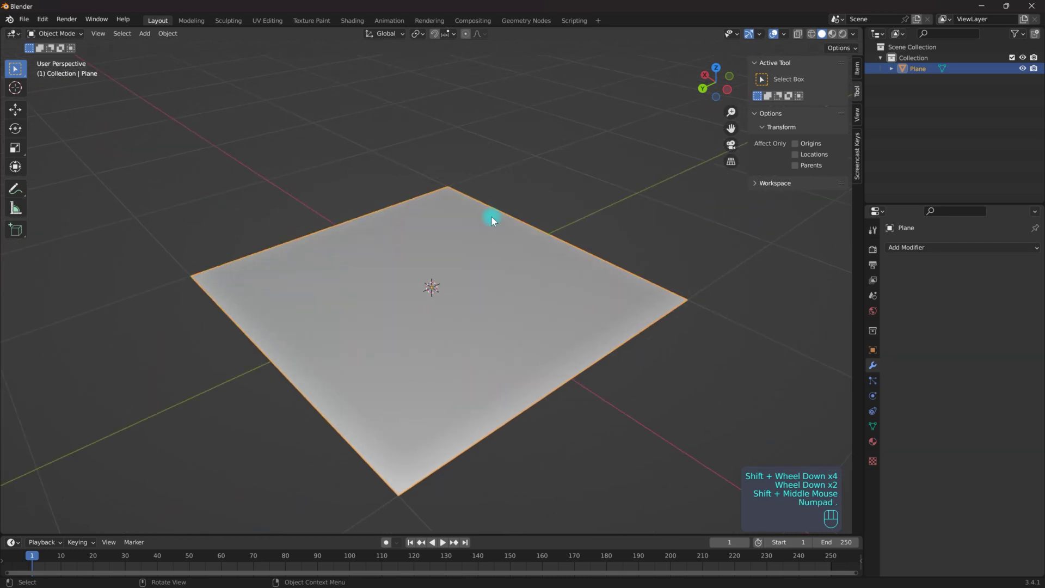
{"action": "scroll", "coordinate": [491, 216], "scroll_direction": "down", "scroll_amount": 3}
{"action": "middle_click_drag", "start_coordinate": [562, 241], "coordinate": [541, 267]}
{"action": "left_click", "coordinate": [526, 281]}
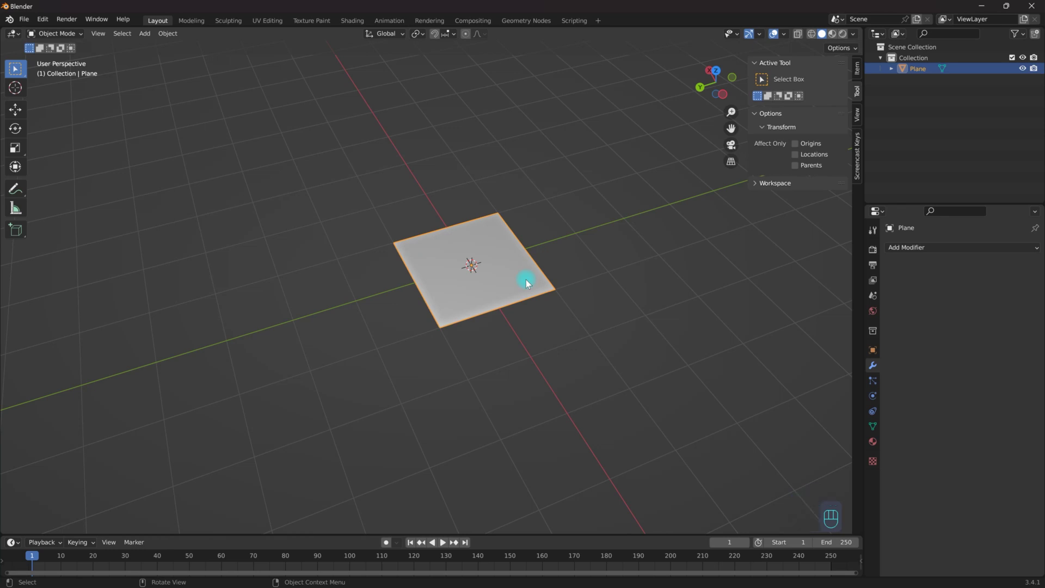
{"action": "key", "text": "Delete"}
Add a new mesh plane and scale it up to about 4 times its size, with the scale applied.
{"action": "key", "text": "shift+a"}
{"action": "mouse_move", "coordinate": [526, 279]}
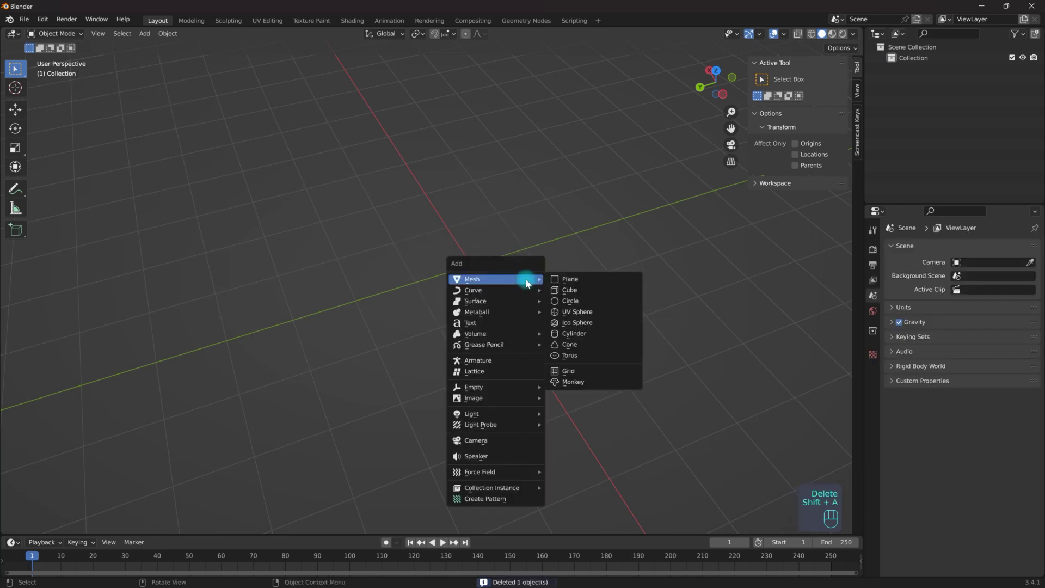
{"action": "left_click", "coordinate": [570, 279]}
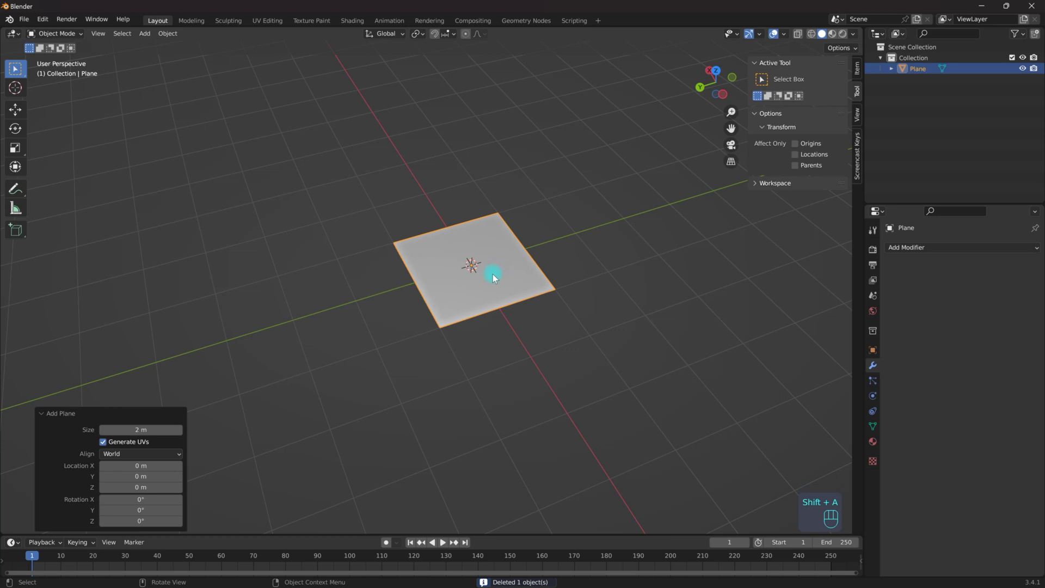
{"action": "key", "text": "s"}
{"action": "left_click", "coordinate": [604, 286]}
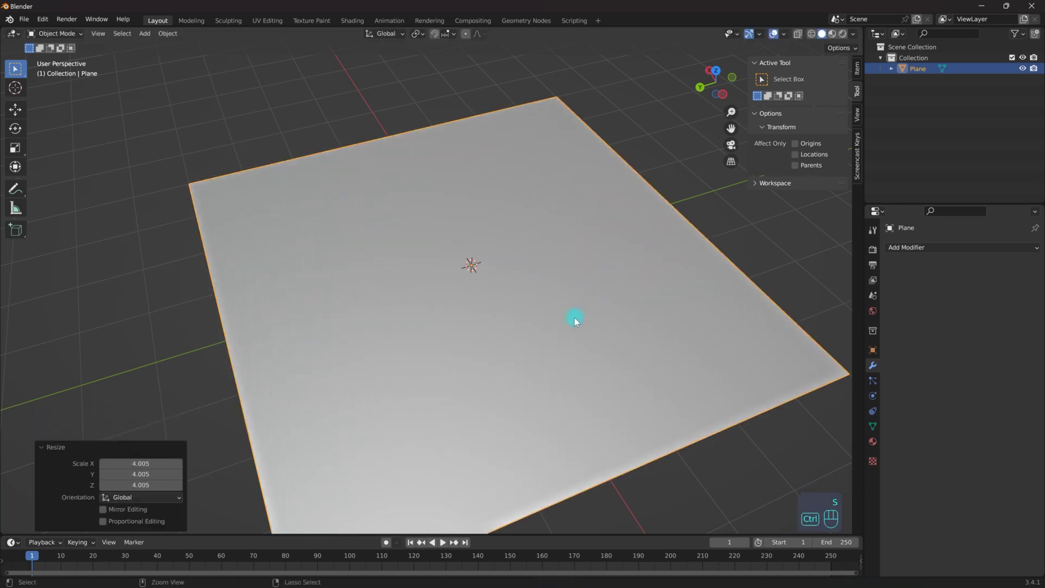
{"action": "key", "text": "ctrl+a"}
{"action": "left_click", "coordinate": [575, 328]}
In Edit Mode, subdivide the plane's face with 10 cuts.
{"action": "key", "text": "Tab"}
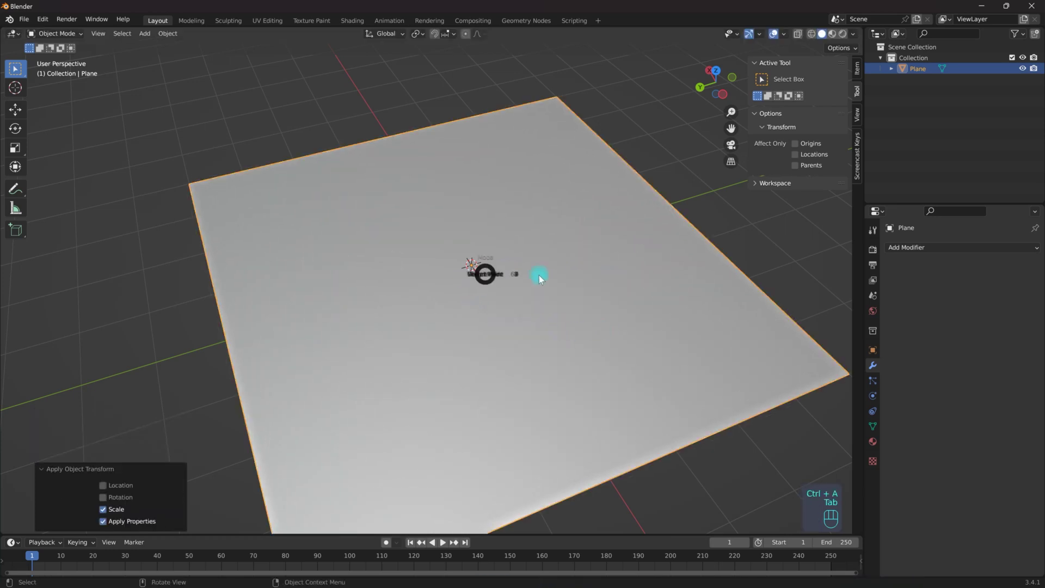
{"action": "scroll", "coordinate": [468, 276], "scroll_direction": "down", "scroll_amount": 2}
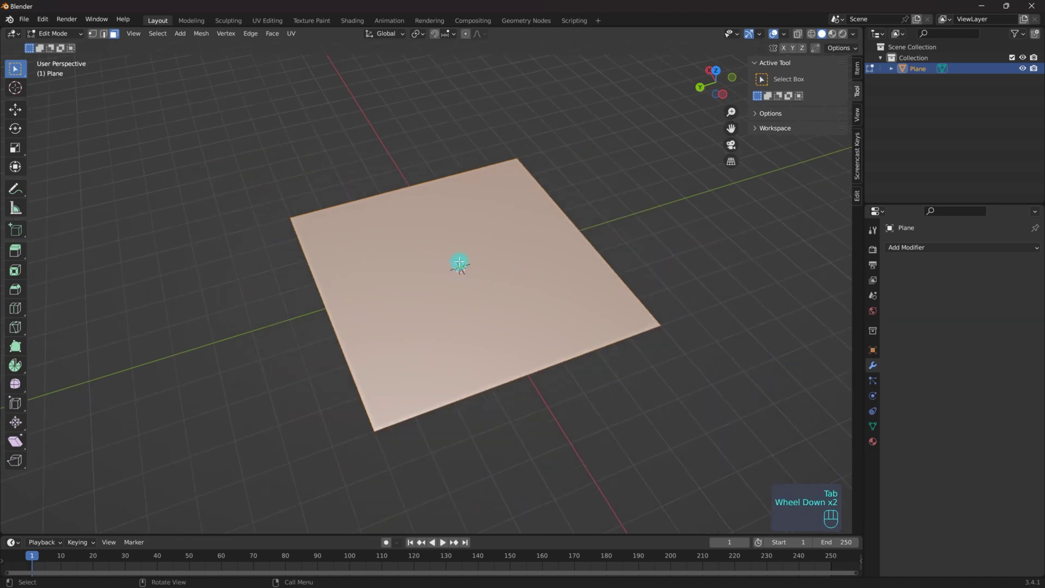
{"action": "key", "text": "3"}
{"action": "right_click", "coordinate": [445, 277]}
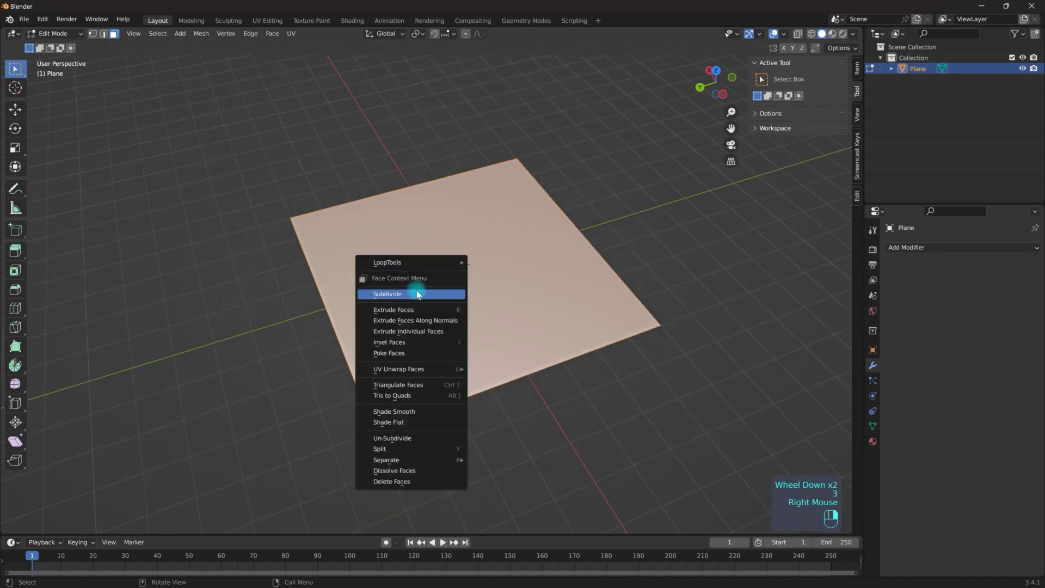
{"action": "left_click", "coordinate": [443, 279]}
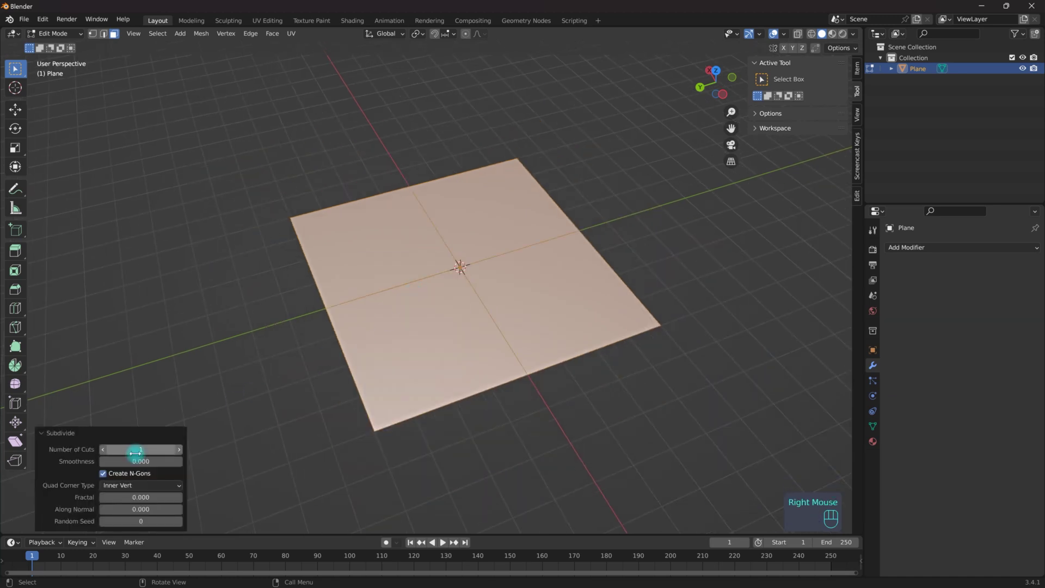
{"action": "left_click_drag", "start_coordinate": [140, 442], "coordinate": [86, 539]}
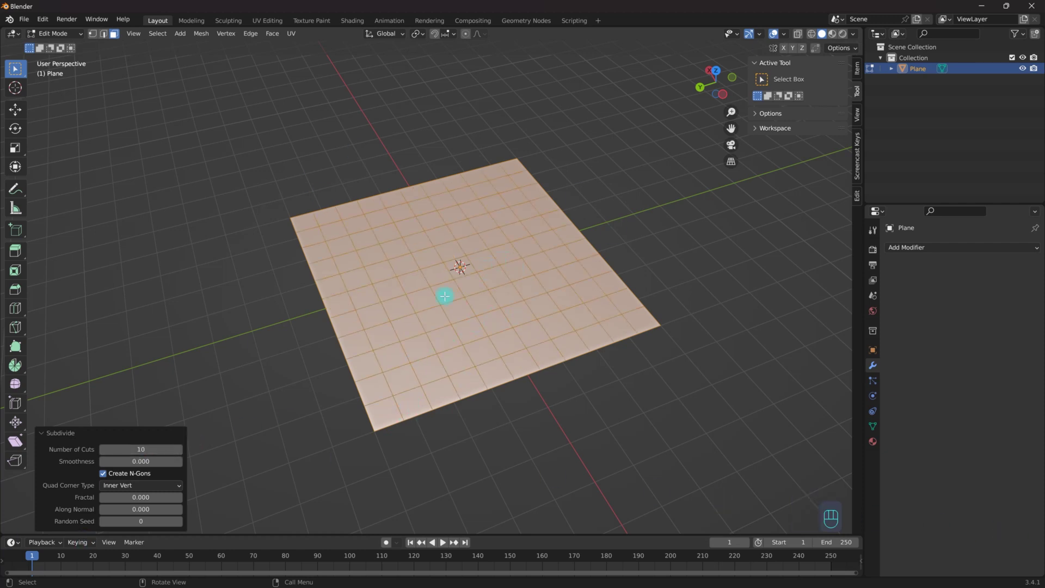
Poke all faces of the subdivided plane and convert the triangles to quads for a diagonal grid.
{"action": "left_click", "coordinate": [666, 228]}
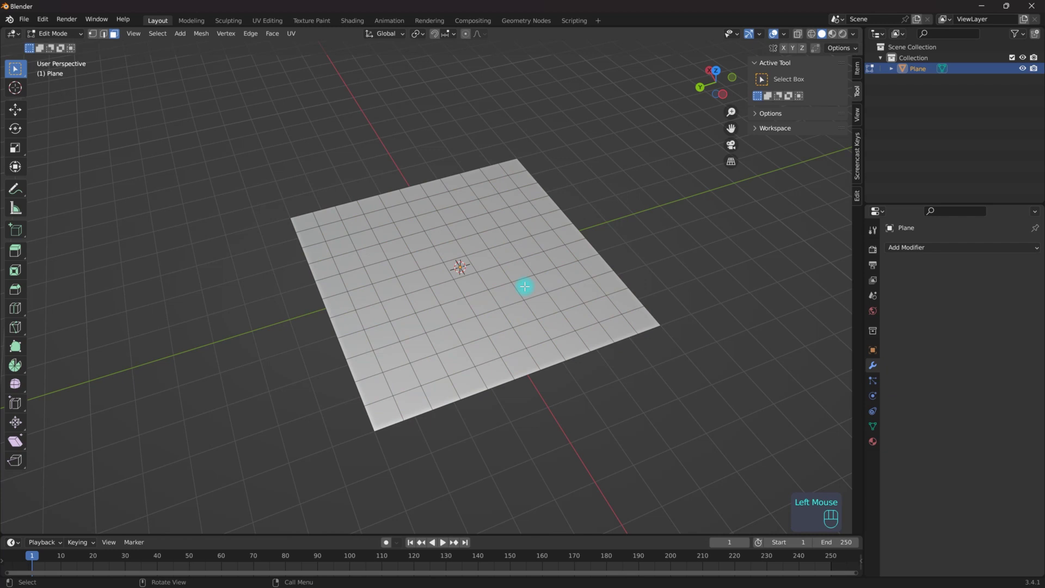
{"action": "key", "text": "a"}
{"action": "right_click", "coordinate": [461, 296]}
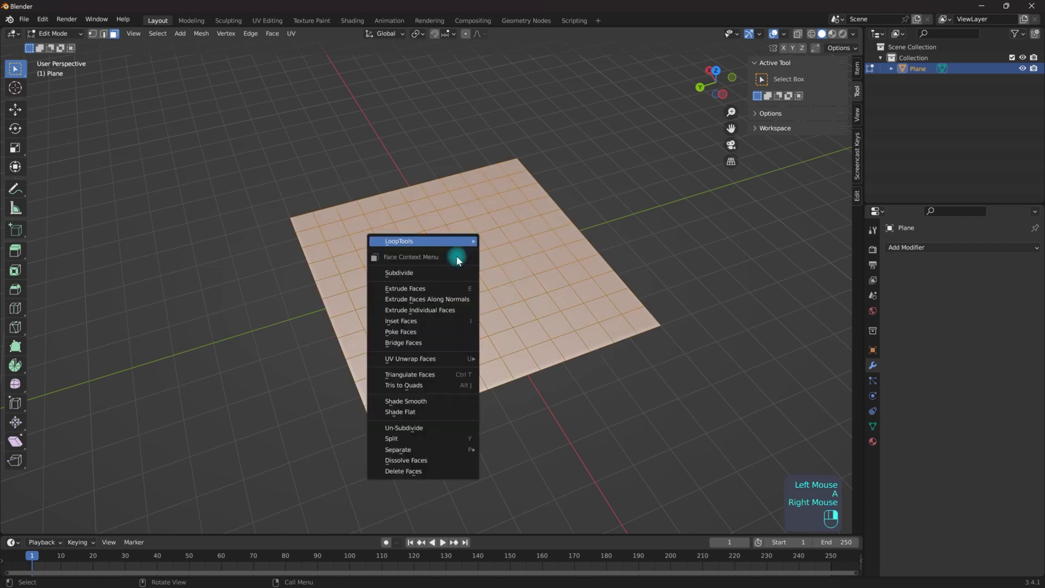
{"action": "left_click", "coordinate": [434, 272]}
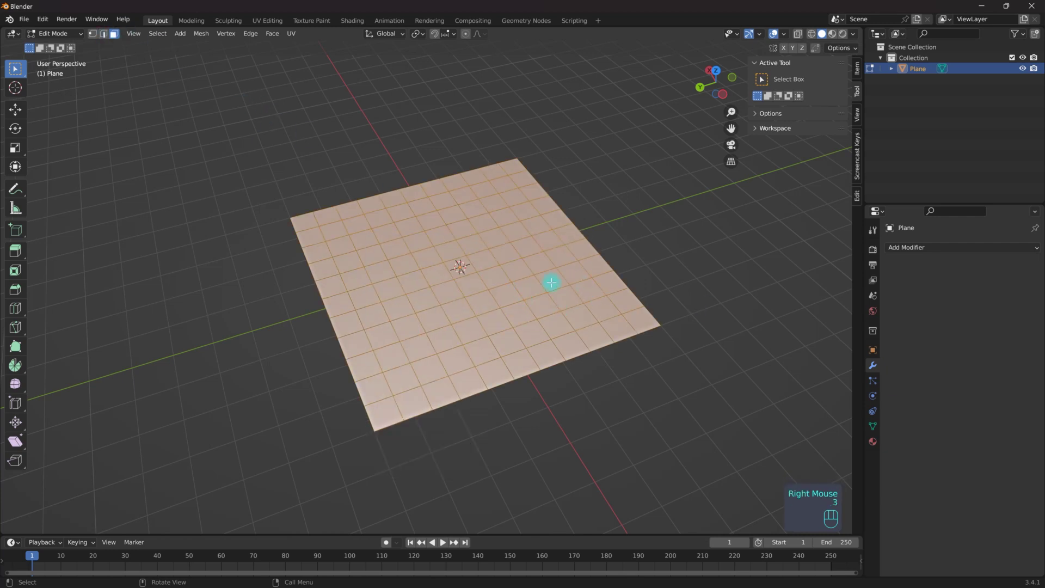
{"action": "right_click", "coordinate": [474, 295]}
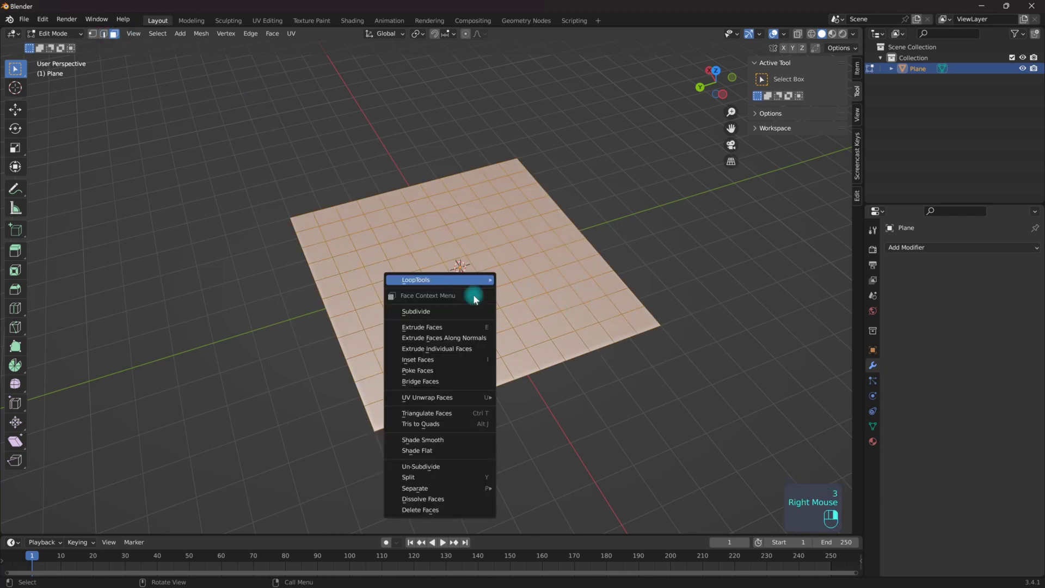
{"action": "left_click", "coordinate": [429, 370]}
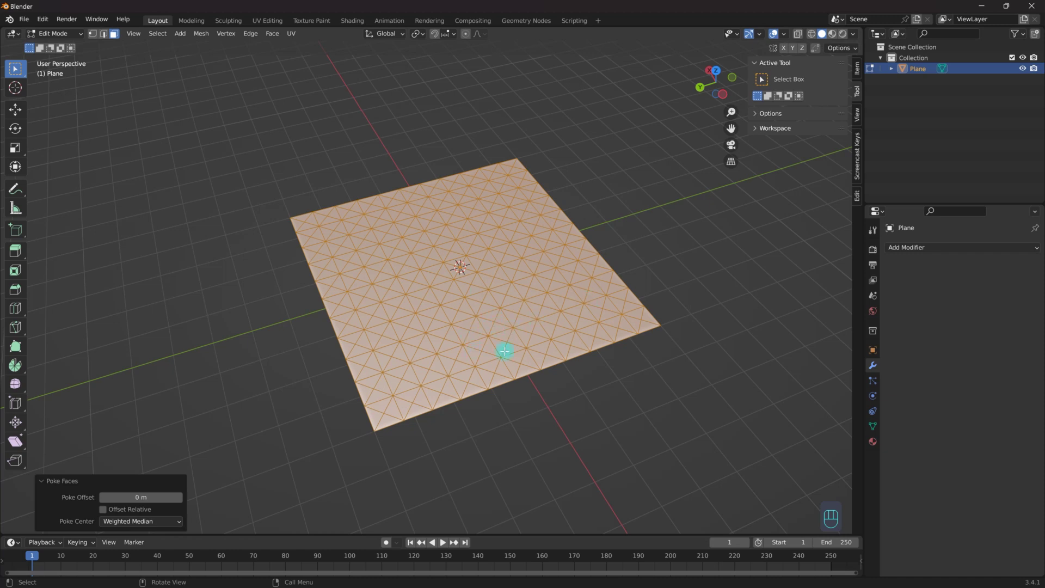
{"action": "right_click", "coordinate": [429, 248]}
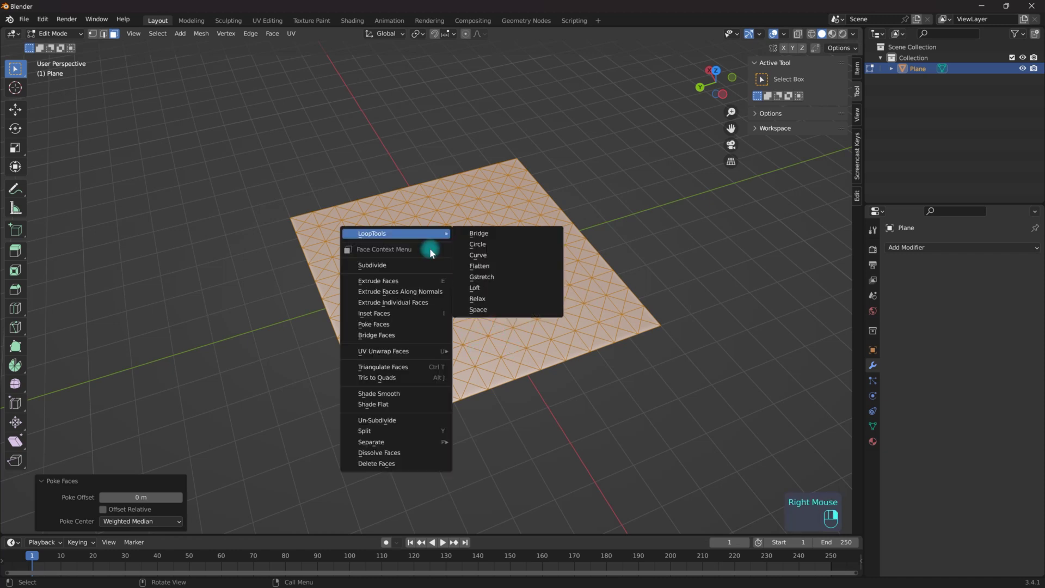
{"action": "left_click", "coordinate": [422, 381]}
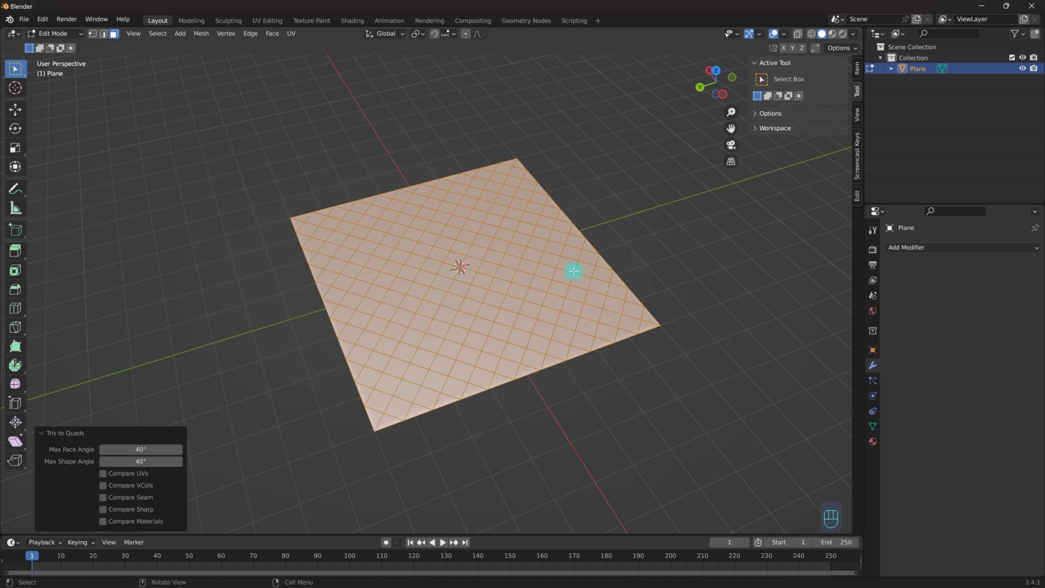
In Object Mode, add a Wireframe modifier to the plane and set its thickness to 0.0917 m.
{"action": "key", "text": "Tab"}
{"action": "left_click", "coordinate": [362, 268]}
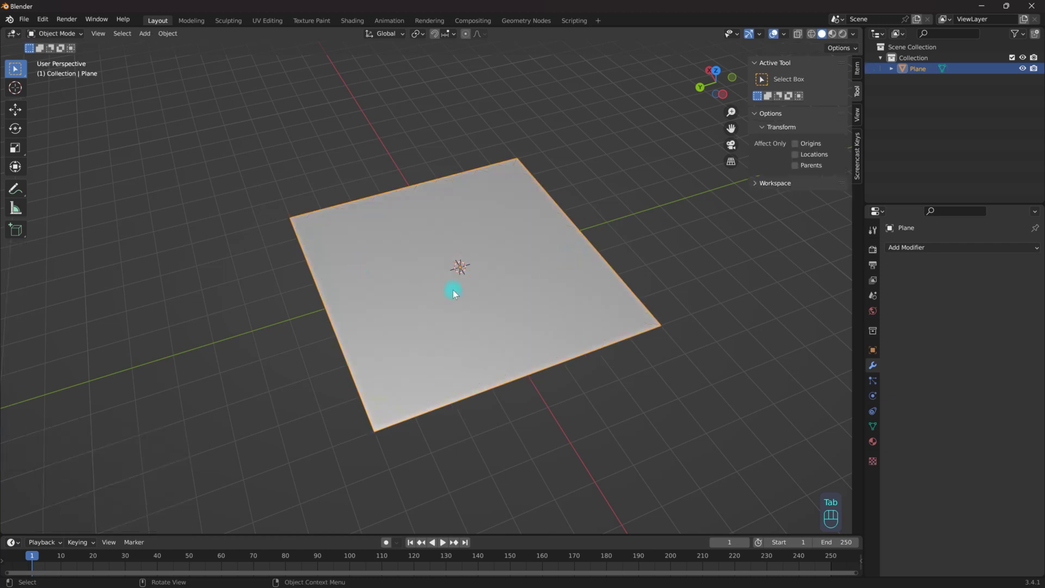
{"action": "left_click", "coordinate": [932, 248]}
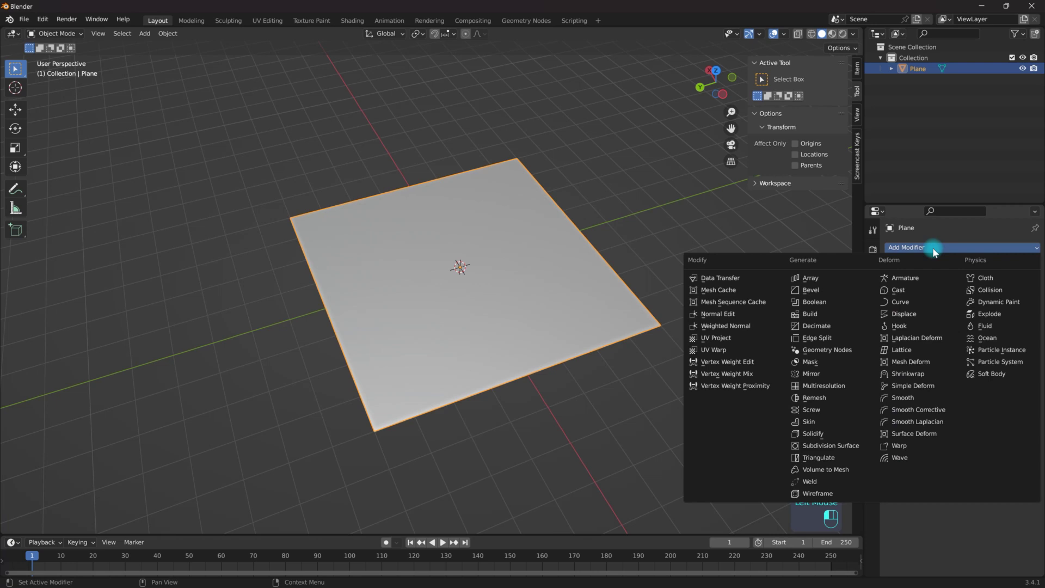
{"action": "left_click", "coordinate": [823, 495]}
{"action": "scroll", "coordinate": [544, 303], "scroll_direction": "up", "scroll_amount": 2}
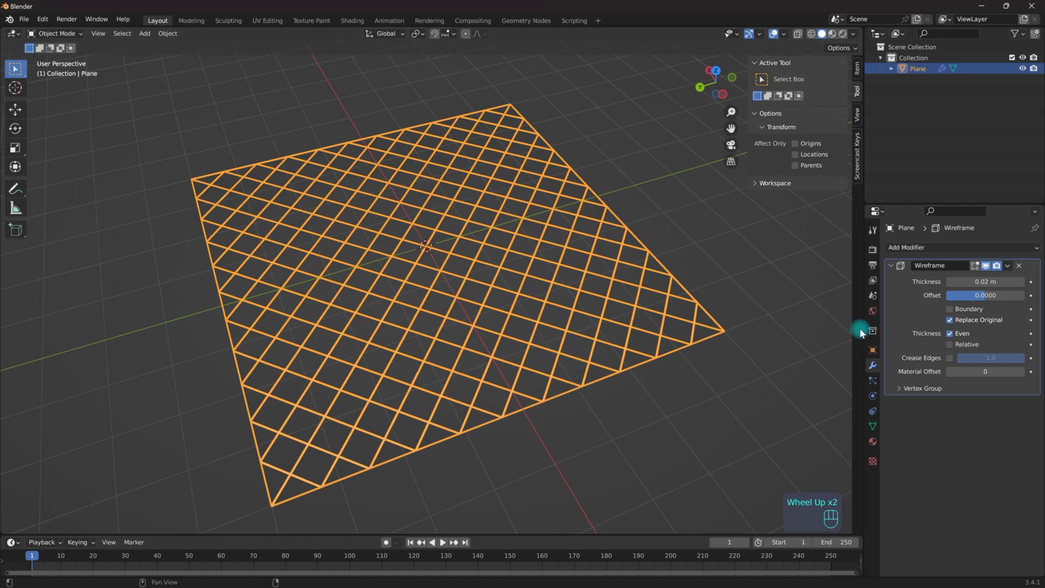
{"action": "left_click", "coordinate": [980, 282], "text": "shift"}
{"action": "left_click_drag", "start_coordinate": [988, 280], "coordinate": [109, 298], "text": "shift"}
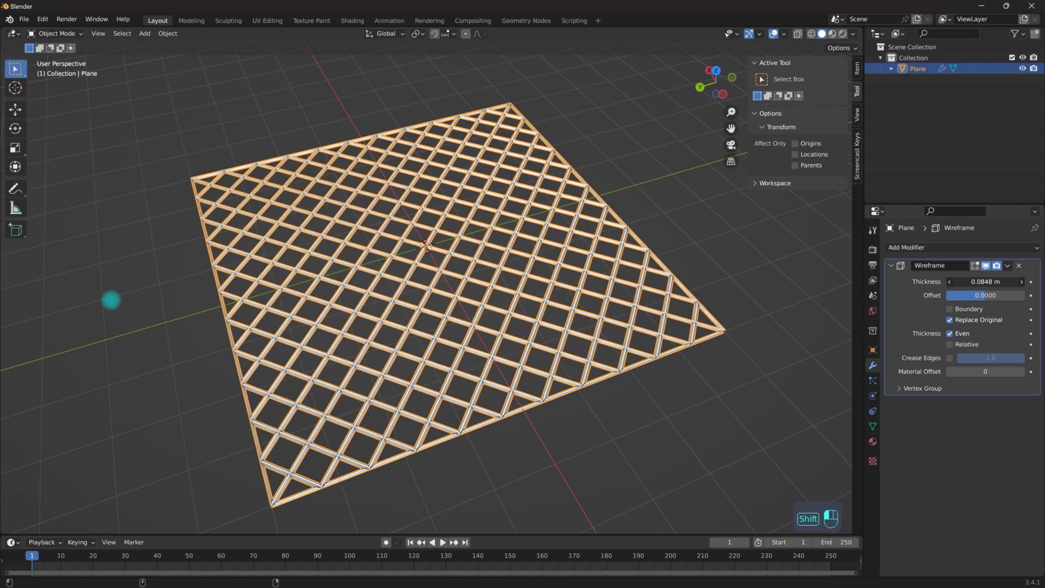
Enable the Wireframe modifier's Boundary option to close the lattice's outer edges.
{"action": "scroll", "coordinate": [423, 455], "scroll_direction": "up", "scroll_amount": 4}
{"action": "middle_click_drag", "start_coordinate": [391, 432], "coordinate": [650, 336], "text": "shift"}
{"action": "scroll", "coordinate": [650, 336], "scroll_direction": "down", "scroll_amount": 3}
{"action": "middle_click_drag", "start_coordinate": [635, 375], "coordinate": [356, 251]}
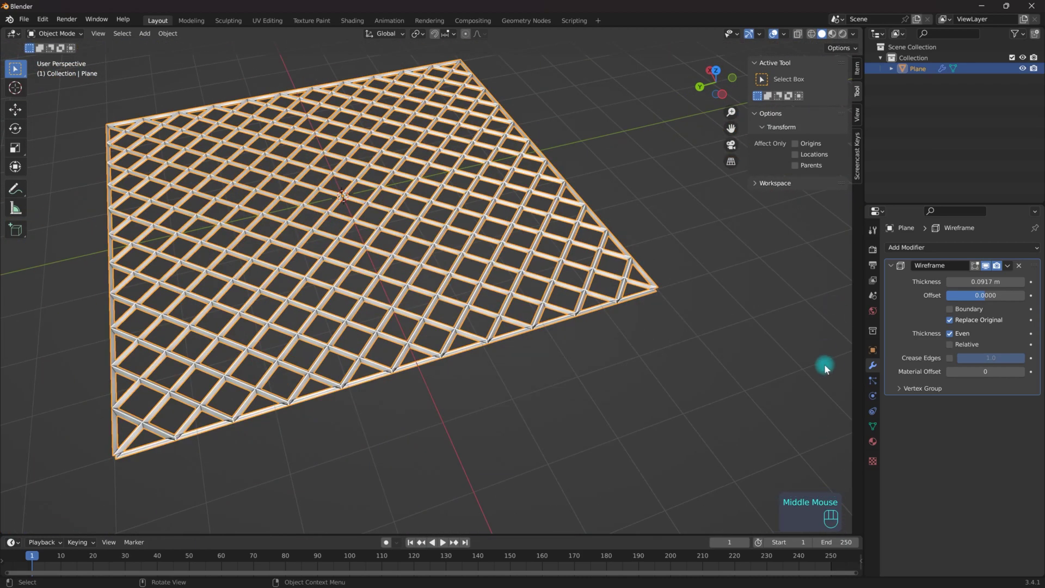
{"action": "middle_click_drag", "start_coordinate": [379, 326], "coordinate": [439, 296]}
{"action": "scroll", "coordinate": [490, 366], "scroll_direction": "up", "scroll_amount": 2}
{"action": "middle_click_drag", "start_coordinate": [490, 366], "coordinate": [488, 354]}
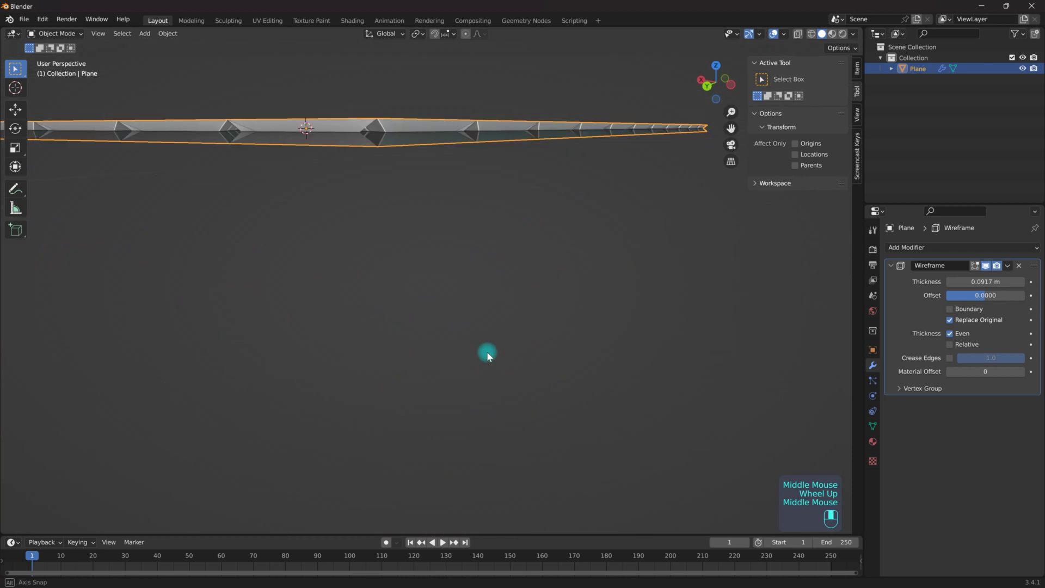
{"action": "middle_click_drag", "start_coordinate": [365, 130], "coordinate": [571, 283]}
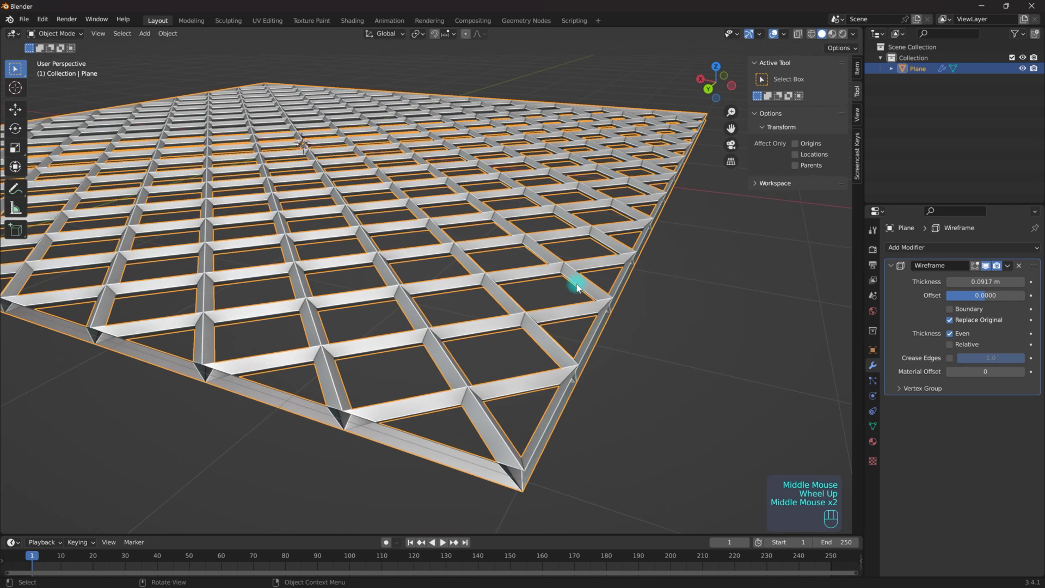
{"action": "left_click", "coordinate": [950, 309]}
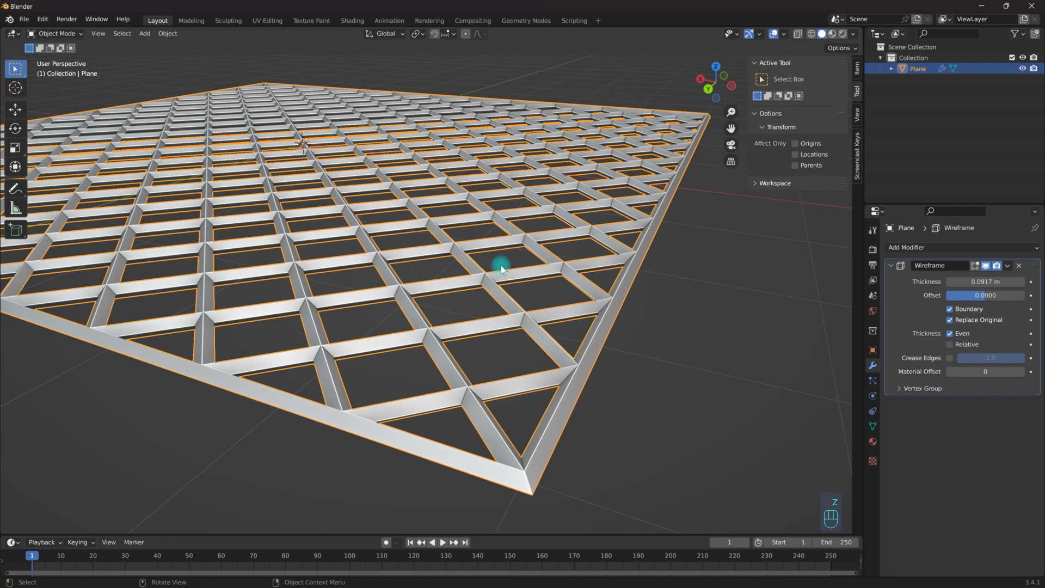
Display the viewport in wireframe shading and examine how the lattice strips meet at their crossings.
{"action": "key", "text": "z"}
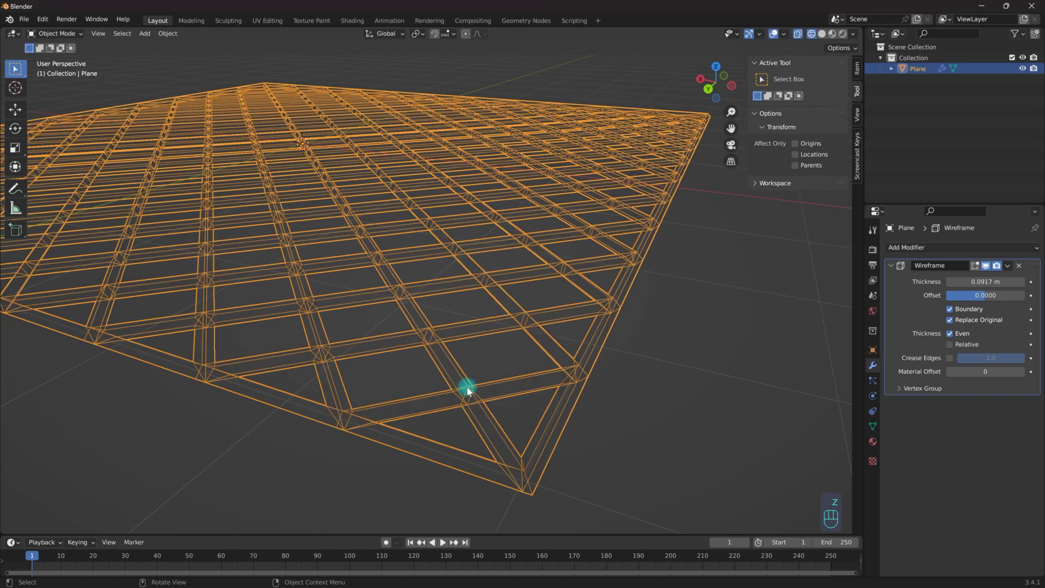
{"action": "middle_click_drag", "start_coordinate": [536, 264], "coordinate": [424, 305]}
{"action": "scroll", "coordinate": [383, 248], "scroll_direction": "up", "scroll_amount": 3}
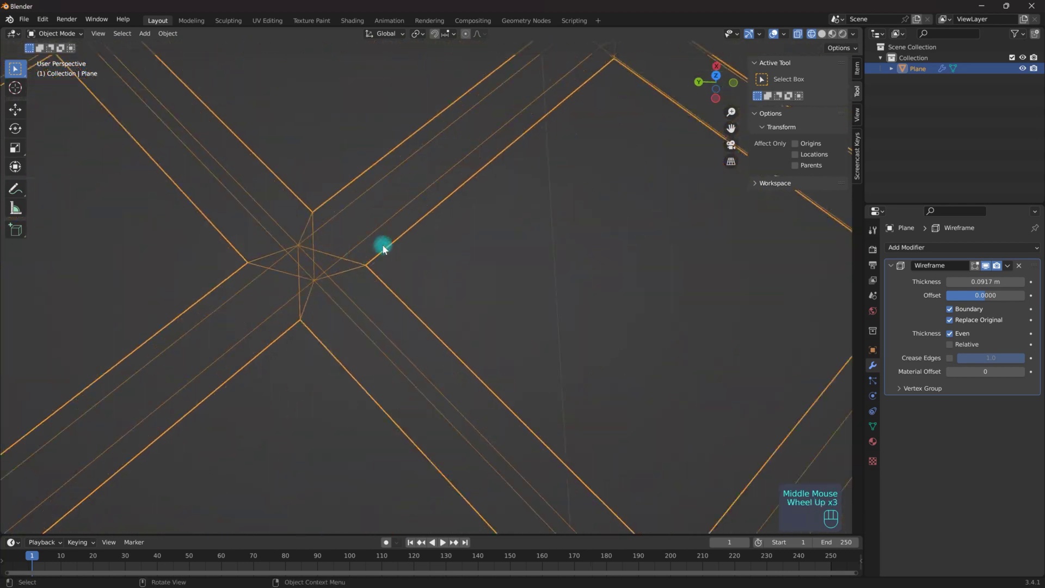
{"action": "scroll", "coordinate": [434, 262], "scroll_direction": "down", "scroll_amount": 5}
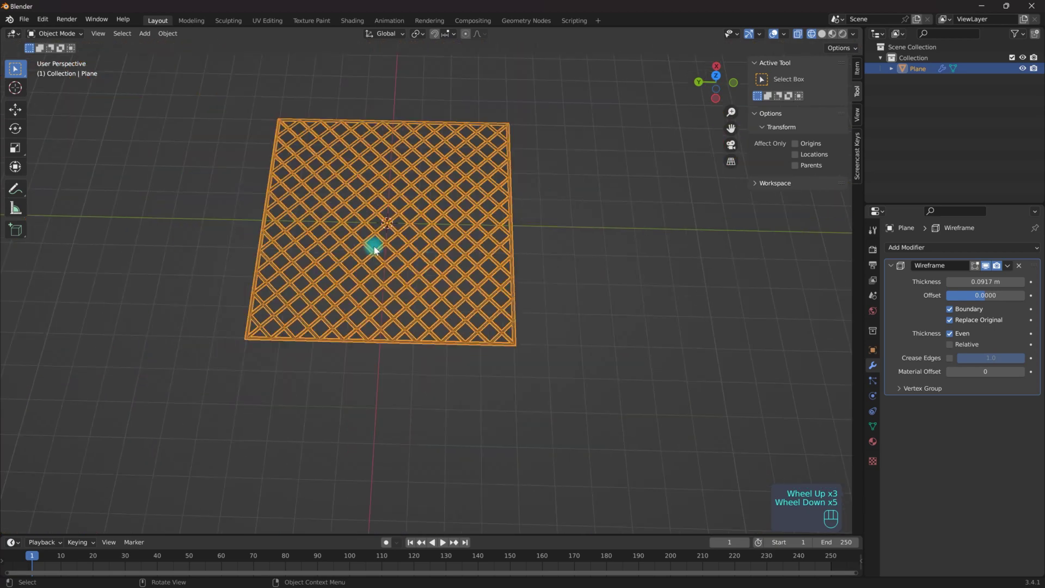
{"action": "scroll", "coordinate": [410, 235], "scroll_direction": "up", "scroll_amount": 1}
{"action": "middle_click_drag", "start_coordinate": [410, 236], "coordinate": [384, 171]}
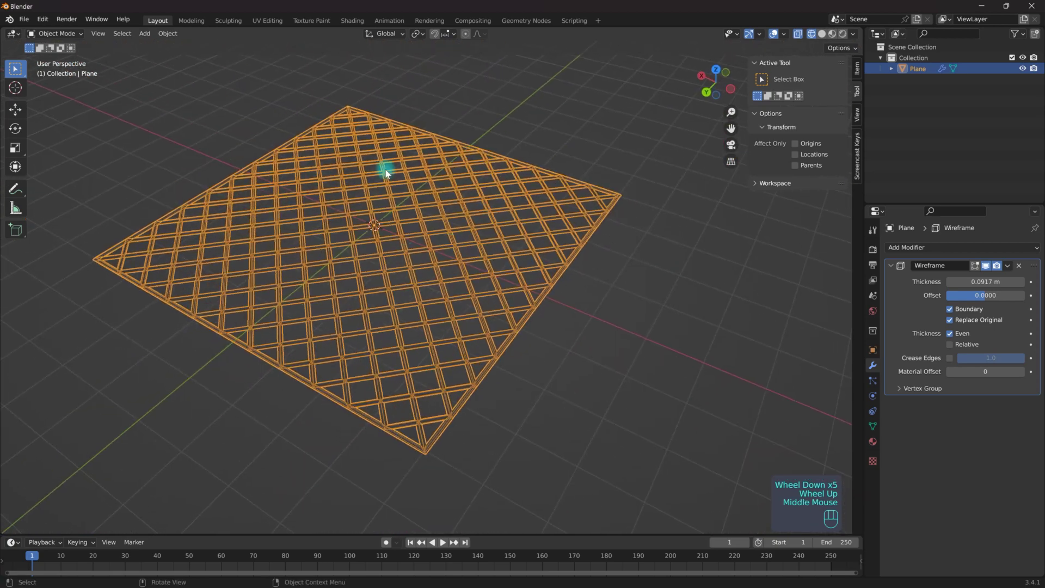
Rotate the lattice 90° around the global X axis so it stands upright.
{"action": "key", "text": "r"}
{"action": "type", "text": "x"}
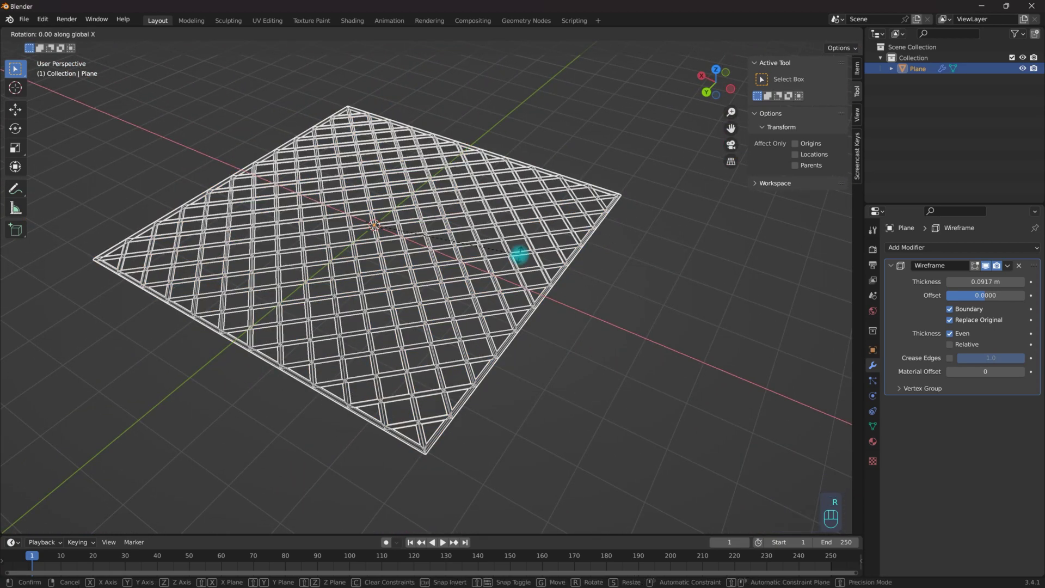
{"action": "type", "text": "90"}
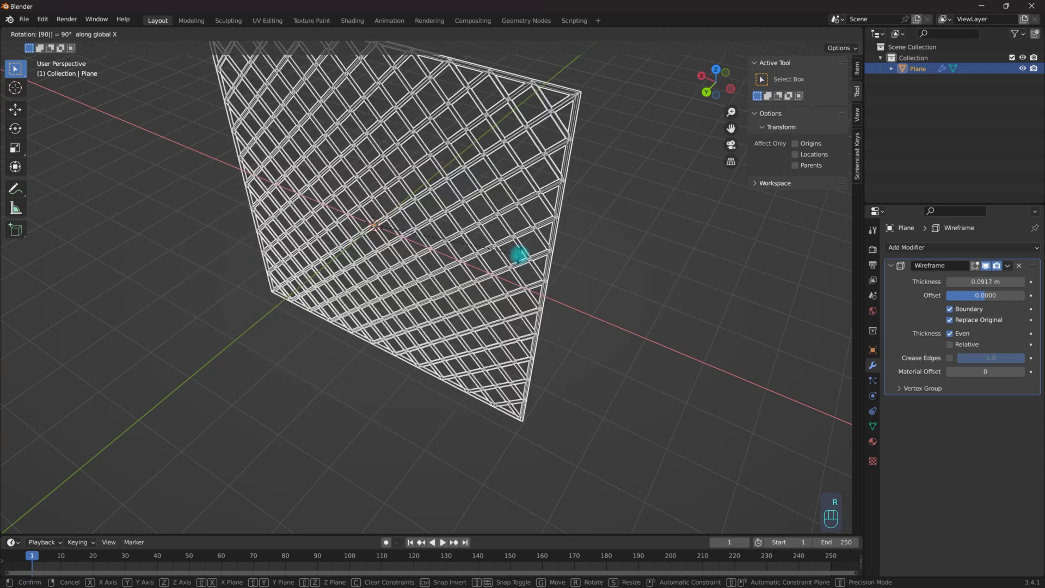
{"action": "key", "text": "Return"}
{"action": "scroll", "coordinate": [471, 191], "scroll_direction": "down", "scroll_amount": 2}
{"action": "middle_click_drag", "start_coordinate": [471, 191], "coordinate": [380, 210]}
{"action": "scroll", "coordinate": [380, 210], "scroll_direction": "up", "scroll_amount": 2}
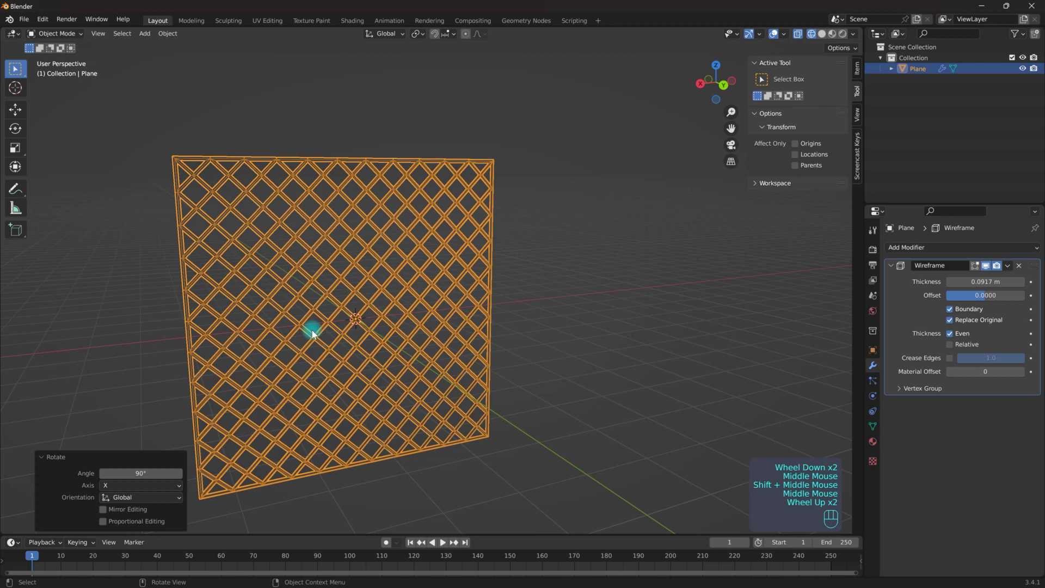
{"action": "key", "text": "s"}
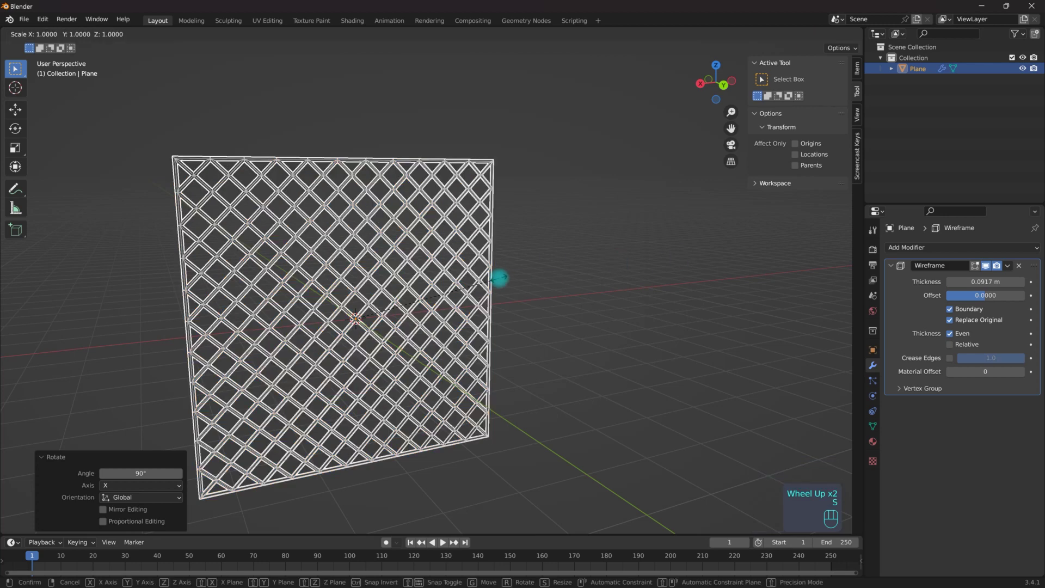
{"action": "key", "text": "x"}
{"action": "right_click", "coordinate": [579, 271]}
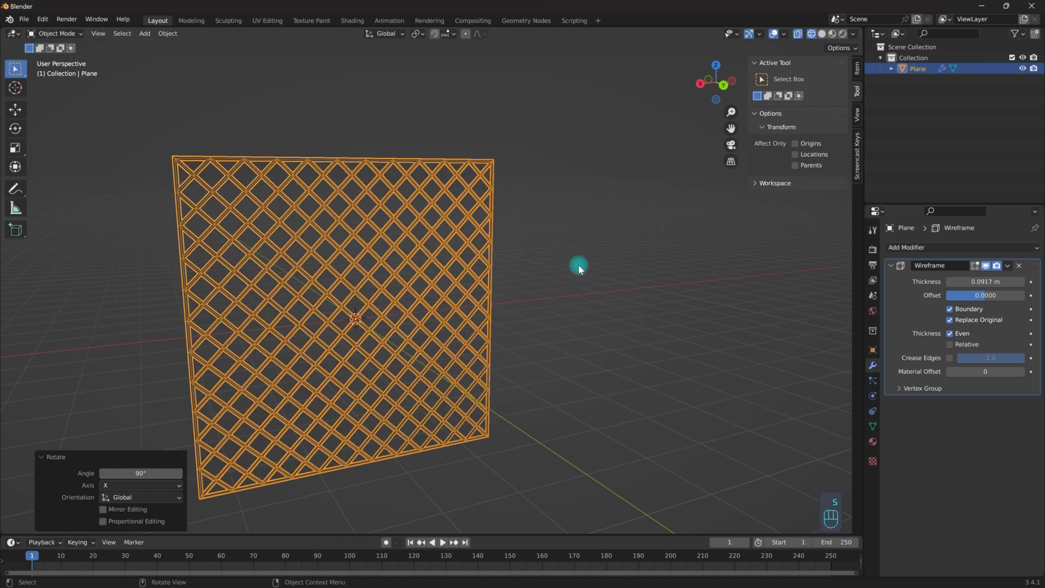
Add an Array modifier after the Wireframe modifier on the upright lattice panel.
{"action": "middle_click_drag", "start_coordinate": [577, 263], "coordinate": [476, 270]}
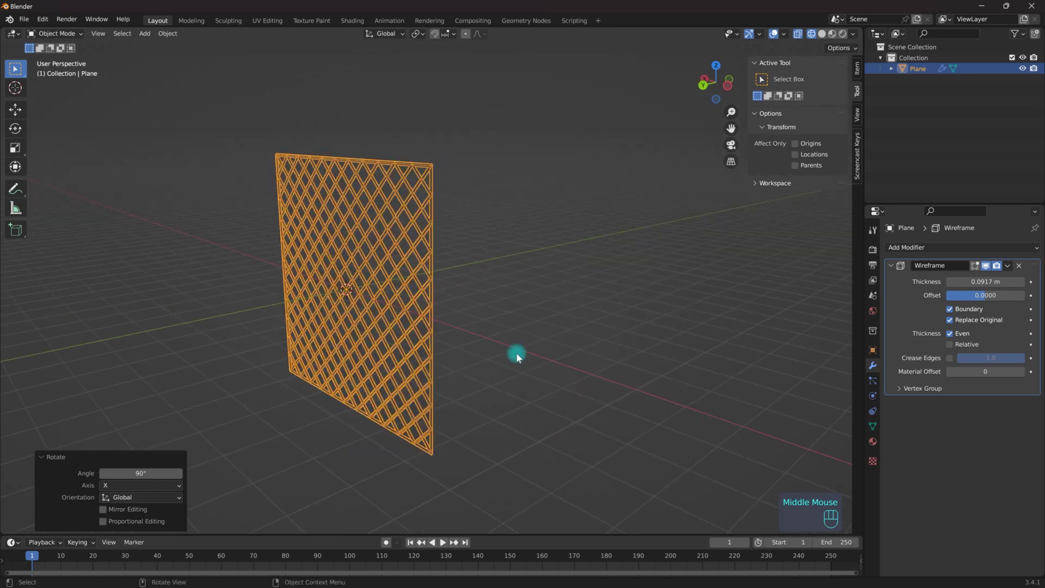
{"action": "scroll", "coordinate": [378, 266], "scroll_direction": "up", "scroll_amount": 3}
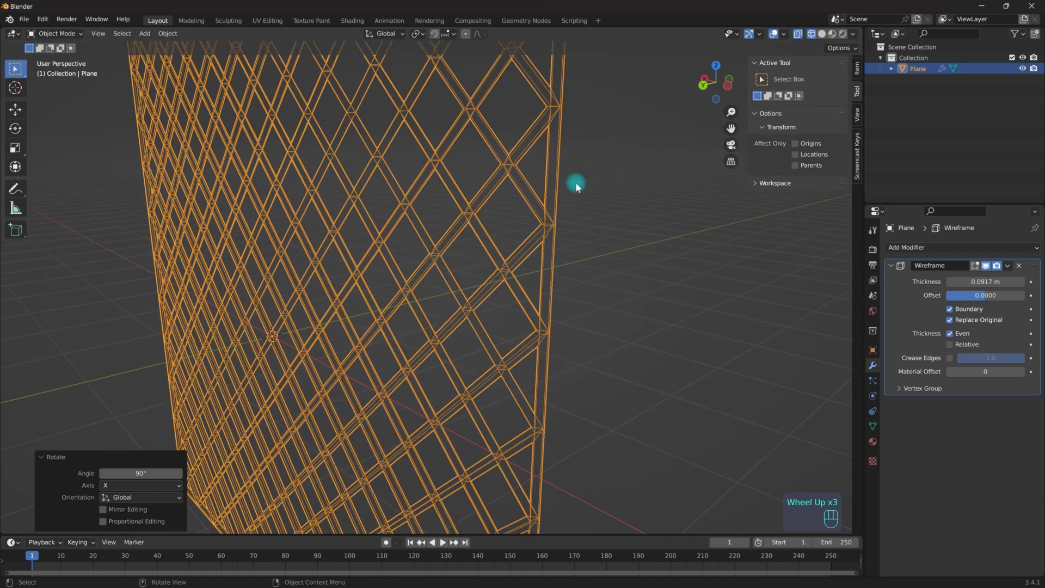
{"action": "middle_click_drag", "start_coordinate": [411, 233], "coordinate": [453, 227]}
{"action": "scroll", "coordinate": [430, 239], "scroll_direction": "down", "scroll_amount": 2}
{"action": "middle_click_drag", "start_coordinate": [665, 273], "coordinate": [914, 239], "text": "shift"}
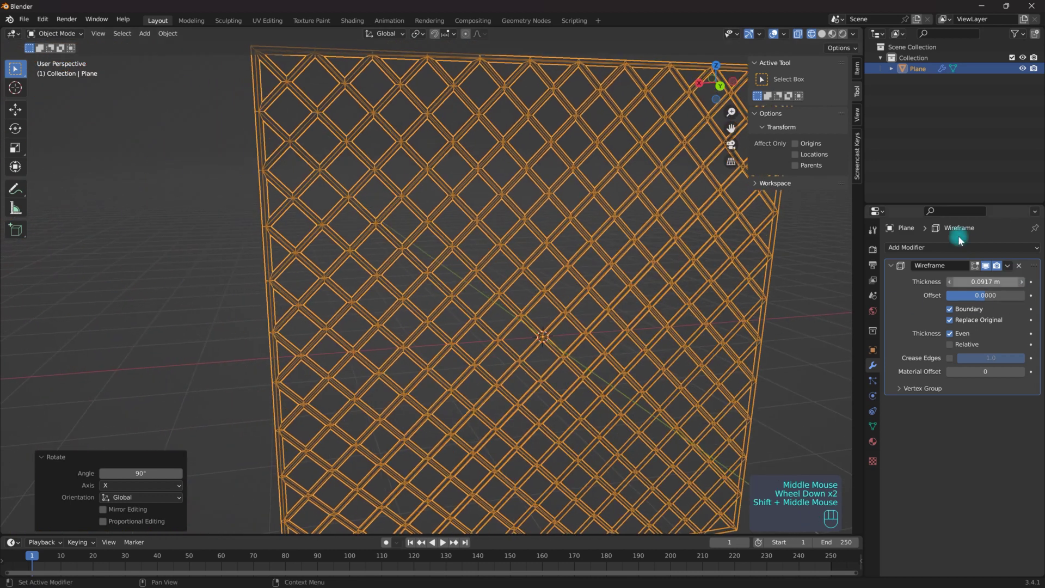
{"action": "left_click", "coordinate": [942, 246]}
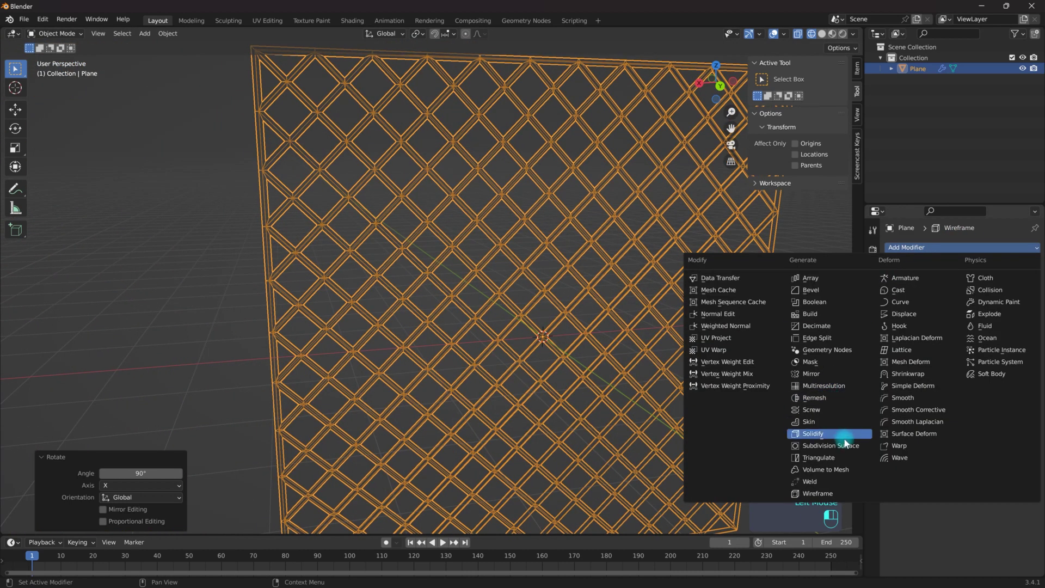
{"action": "left_click", "coordinate": [825, 279]}
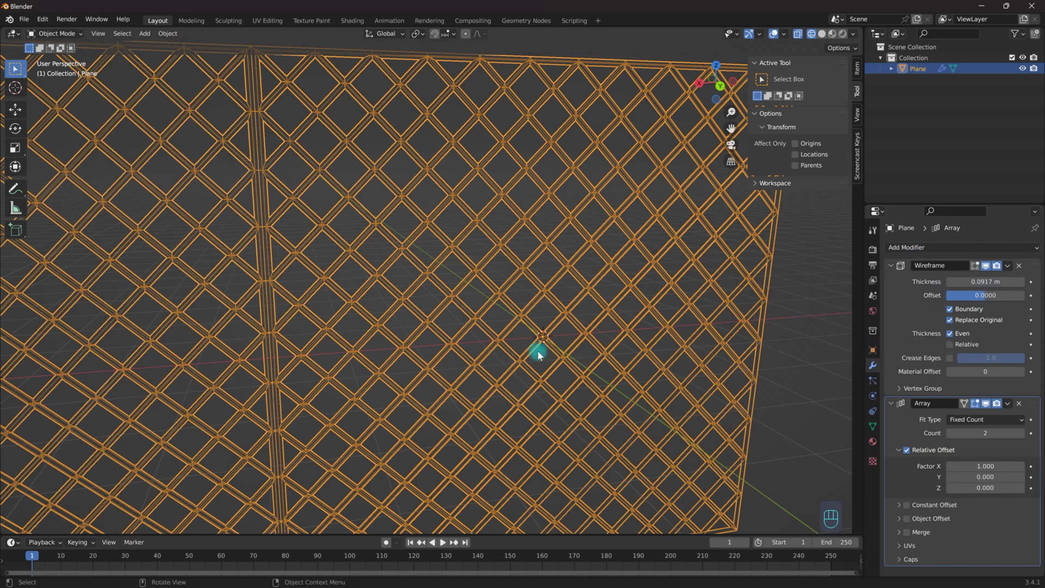
Set the Array modifier's count to 4 to extend the lattice into a row of panels.
{"action": "scroll", "coordinate": [537, 351], "scroll_direction": "down", "scroll_amount": 5}
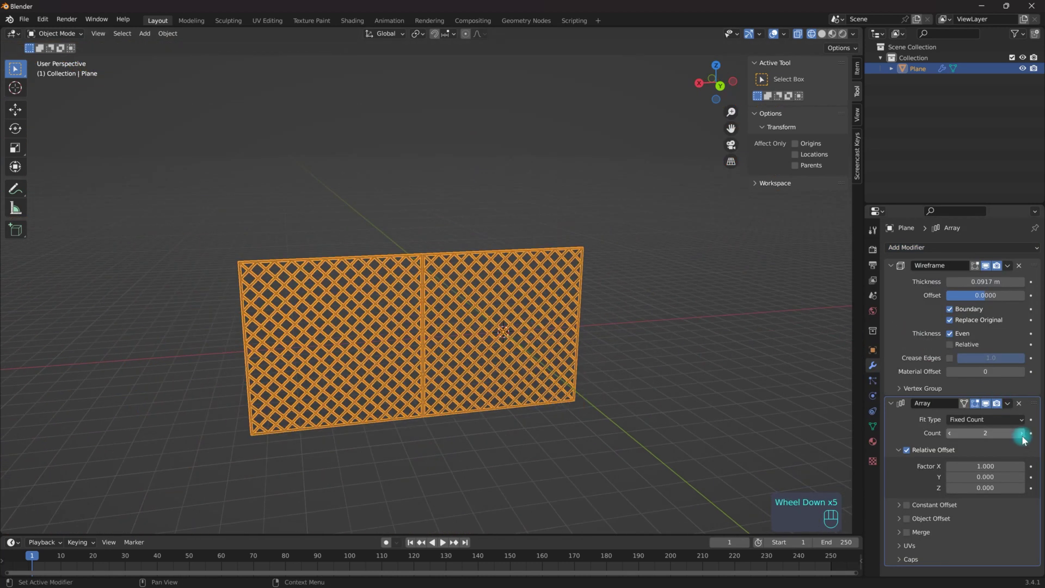
{"action": "left_click", "coordinate": [1021, 433]}
{"action": "left_click", "coordinate": [1021, 433]}
{"action": "scroll", "coordinate": [340, 296], "scroll_direction": "down", "scroll_amount": 2}
{"action": "middle_click_drag", "start_coordinate": [341, 296], "coordinate": [474, 293], "text": "shift"}
{"action": "scroll", "coordinate": [487, 305], "scroll_direction": "up", "scroll_amount": 2}
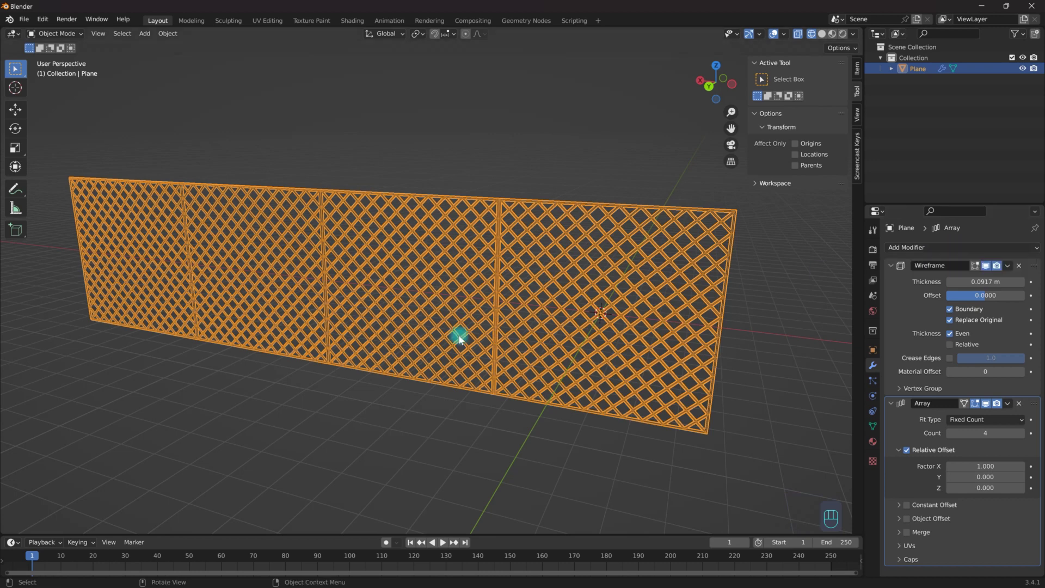
Add a Curve modifier below the Array modifier on the lattice.
{"action": "middle_click_drag", "start_coordinate": [459, 333], "coordinate": [171, 149]}
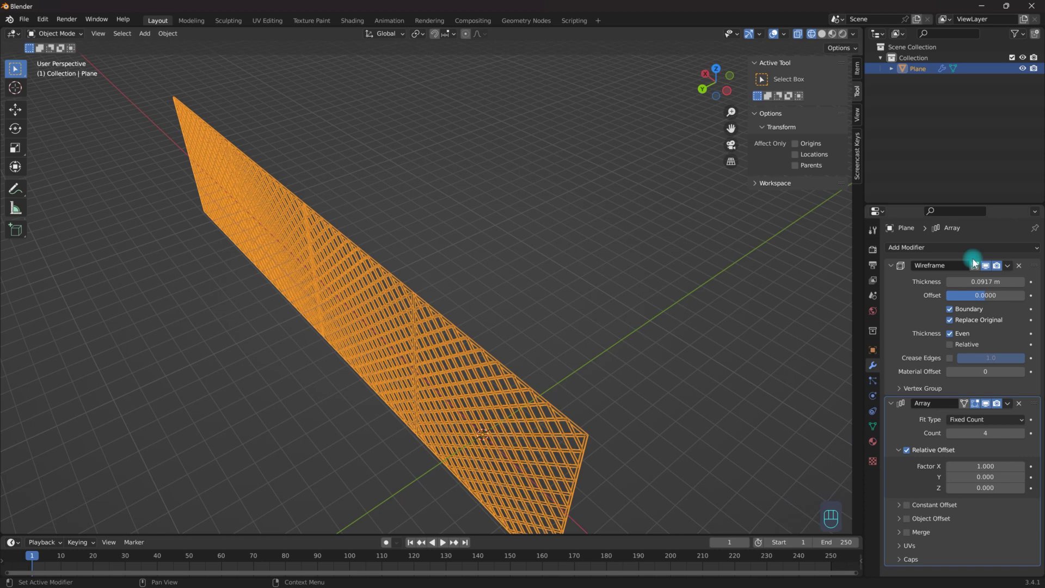
{"action": "left_click", "coordinate": [950, 246]}
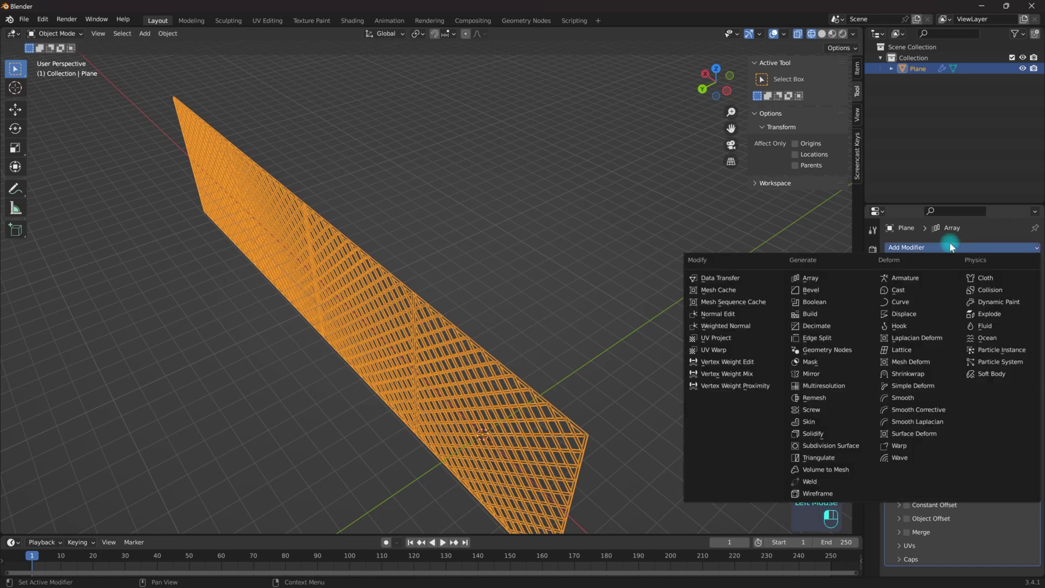
{"action": "left_click", "coordinate": [912, 301]}
Add a Bezier circle at the world origin and scale it up by about 10.78.
{"action": "key", "text": "shift+a"}
{"action": "mouse_move", "coordinate": [489, 367]}
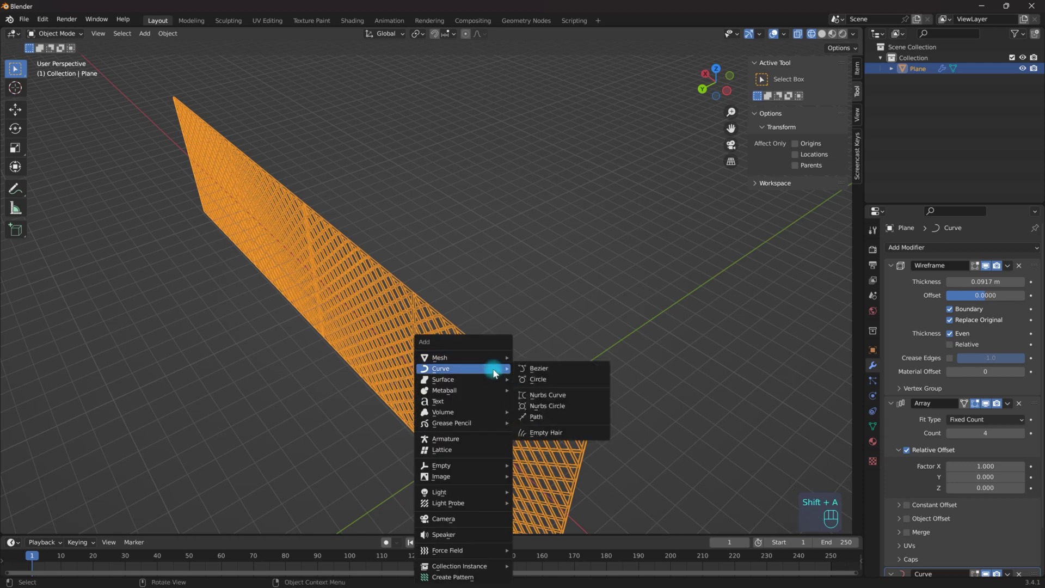
{"action": "left_click", "coordinate": [569, 383]}
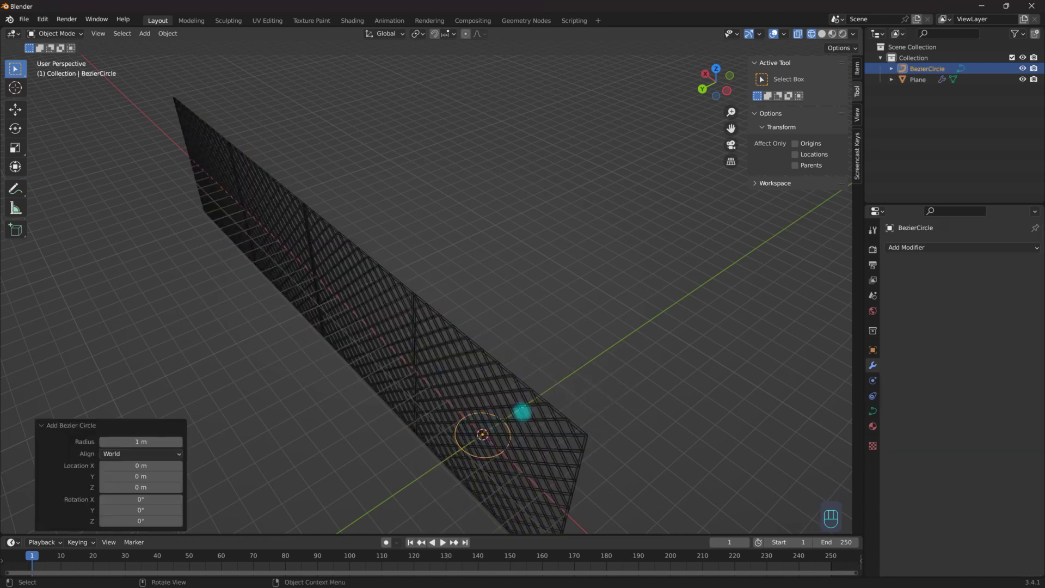
{"action": "key", "text": "s"}
{"action": "left_click", "coordinate": [174, 446]}
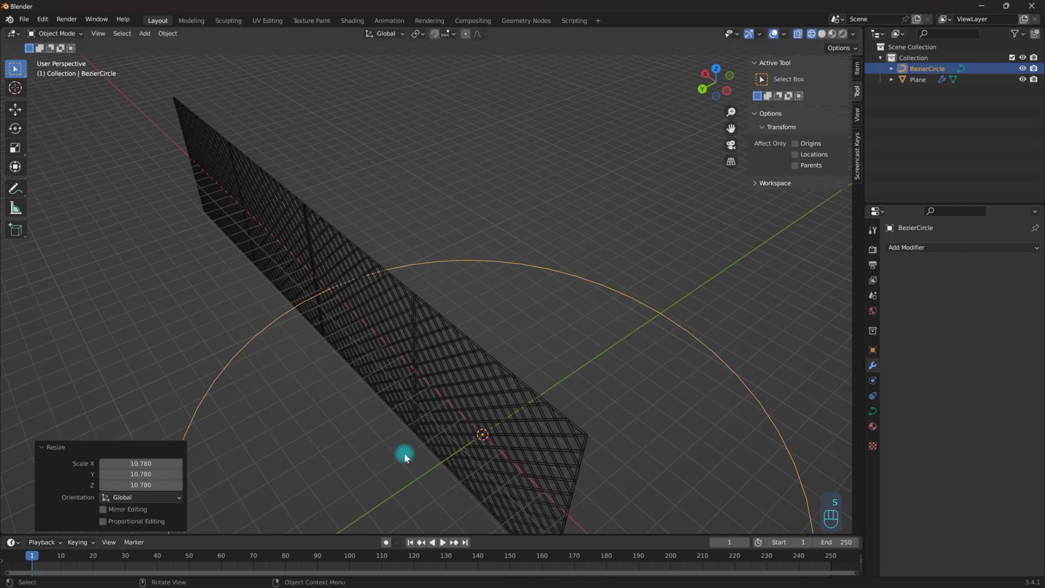
{"action": "scroll", "coordinate": [404, 452], "scroll_direction": "down", "scroll_amount": 2}
Select the lattice and assign BezierCircle as the Curve modifier's curve object to bend the panels along it.
{"action": "left_click", "coordinate": [496, 438]}
{"action": "middle_click_drag", "start_coordinate": [560, 413], "coordinate": [688, 380], "text": "shift"}
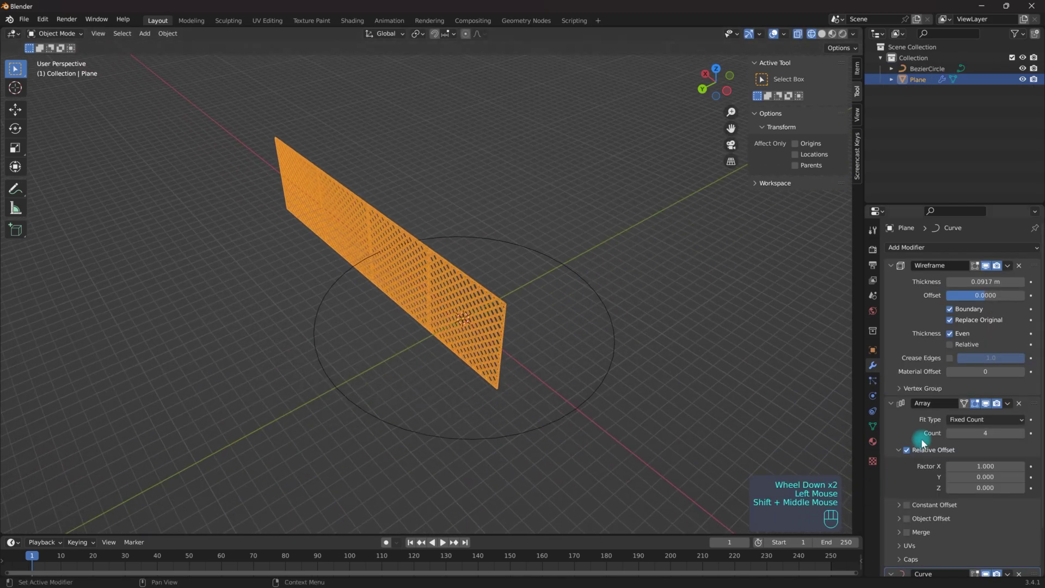
{"action": "scroll", "coordinate": [923, 441], "scroll_direction": "down", "scroll_amount": 4}
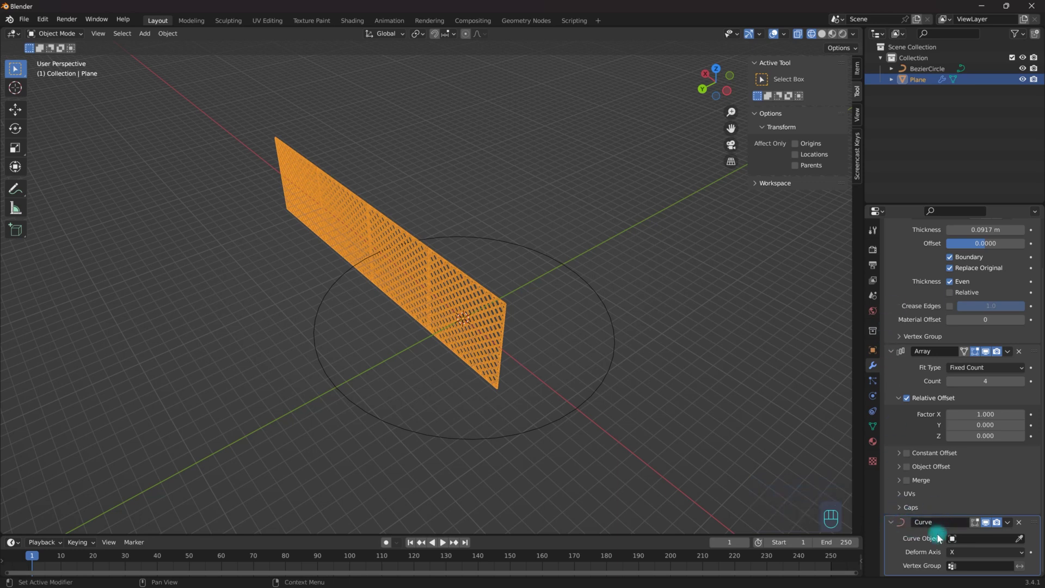
{"action": "left_click", "coordinate": [1020, 542]}
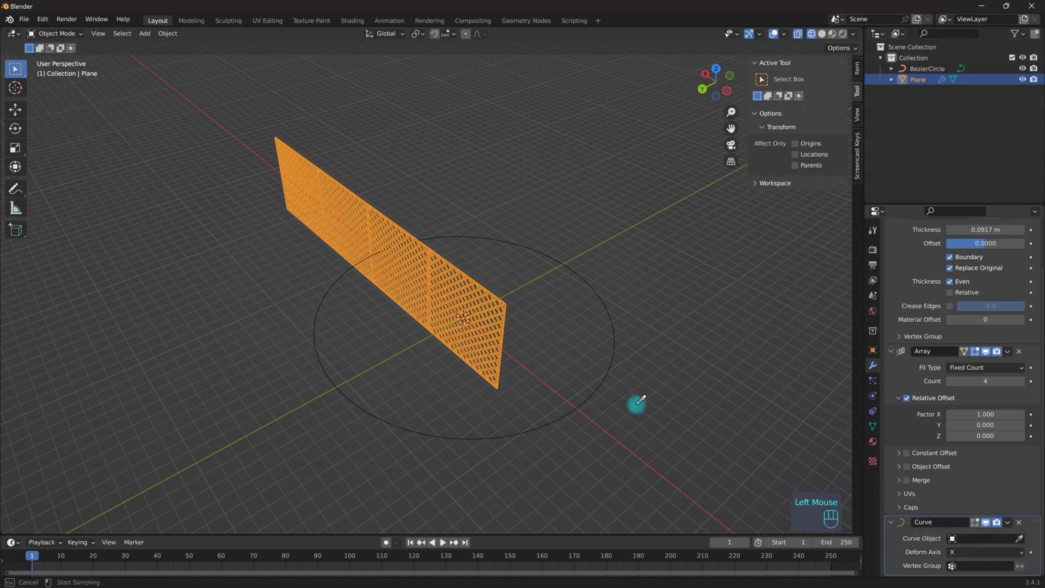
{"action": "left_click", "coordinate": [615, 340]}
{"action": "middle_click_drag", "start_coordinate": [200, 297], "coordinate": [593, 265]}
{"action": "middle_click_drag", "start_coordinate": [717, 238], "coordinate": [669, 319], "text": "shift"}
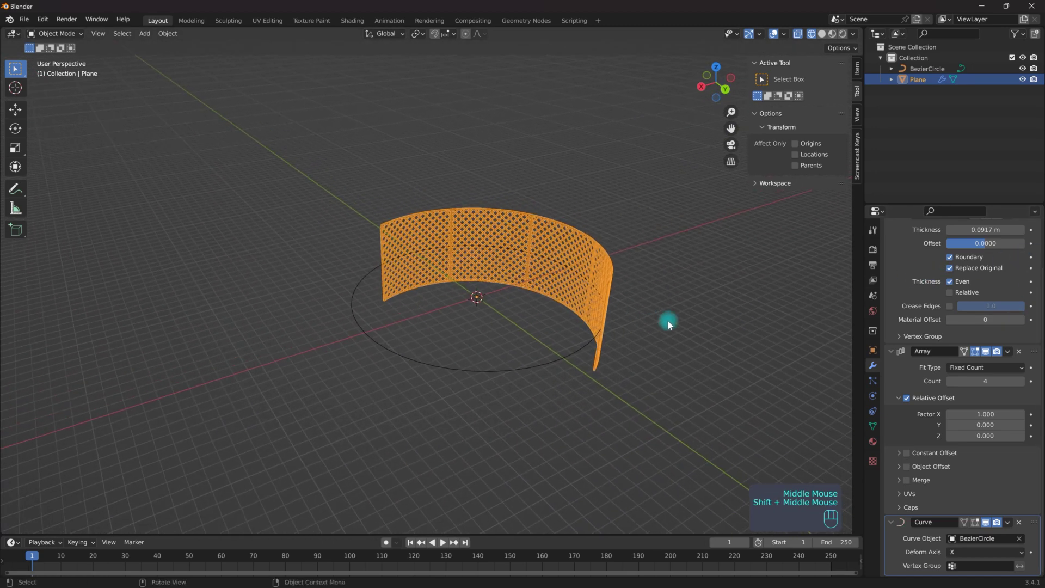
Set the Array modifier's count to 8 so the lattice wraps around most of the circle.
{"action": "scroll", "coordinate": [720, 308], "scroll_direction": "up", "scroll_amount": 2}
{"action": "scroll", "coordinate": [720, 308], "scroll_direction": "down", "scroll_amount": 1}
{"action": "scroll", "coordinate": [991, 412], "scroll_direction": "up", "scroll_amount": 1}
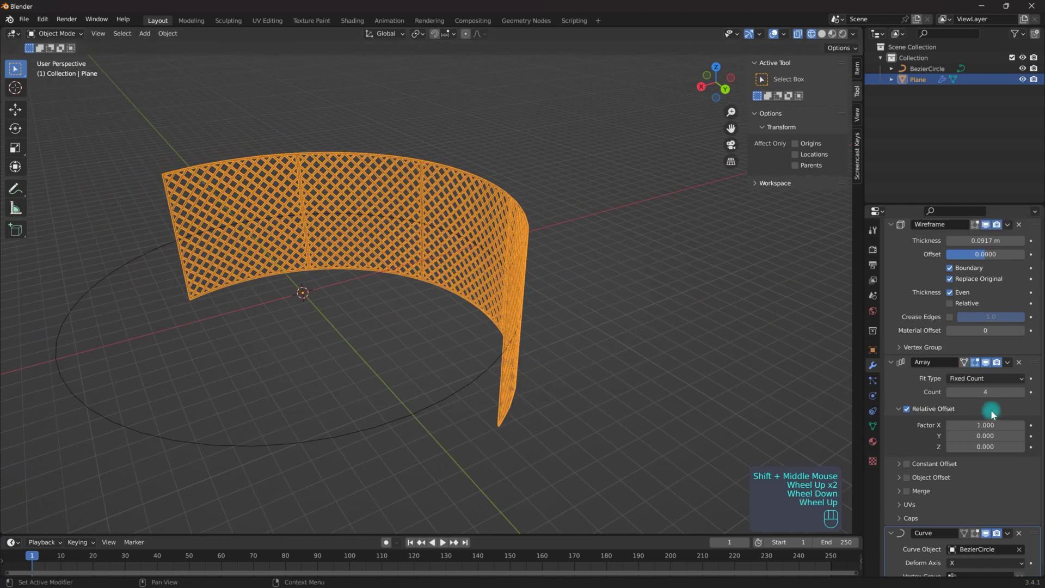
{"action": "left_click", "coordinate": [1022, 392]}
{"action": "left_click", "coordinate": [1021, 391]}
{"action": "left_click", "coordinate": [1021, 392]}
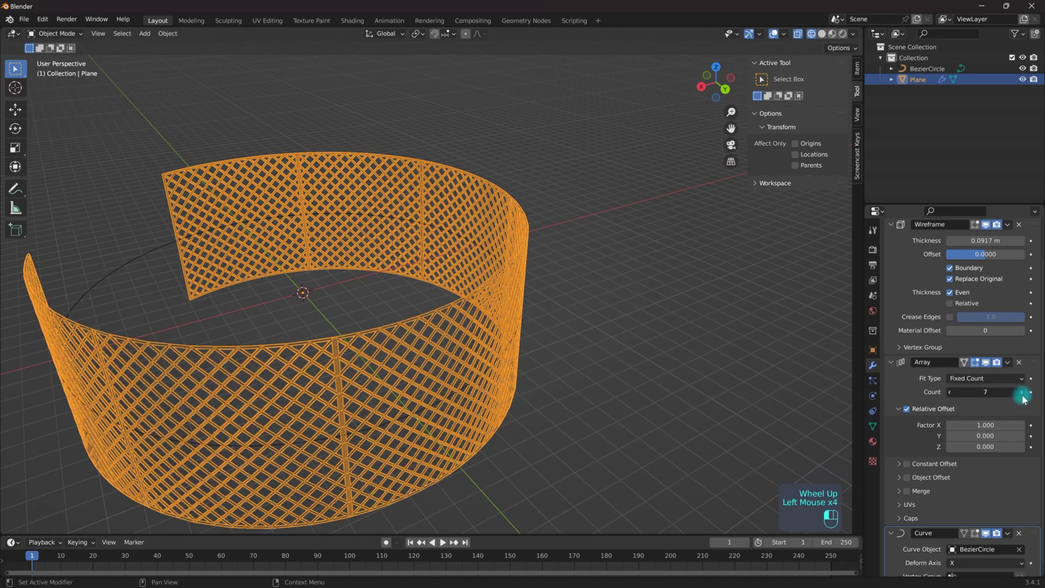
{"action": "left_click", "coordinate": [1022, 391]}
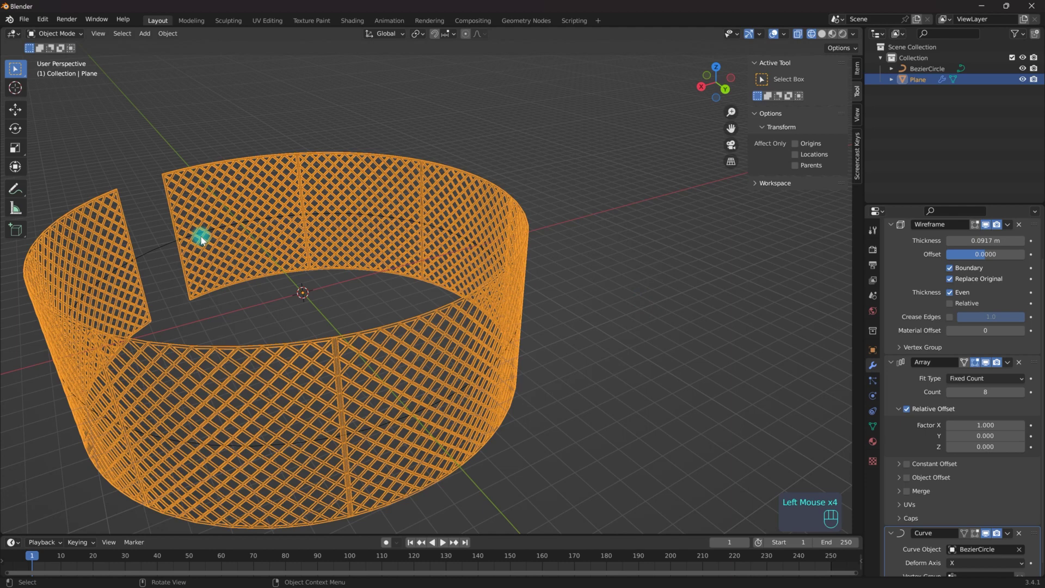
Scale the Bezier circle by about 0.956 so the two open ends of the lattice ring meet.
{"action": "left_click", "coordinate": [165, 243]}
{"action": "middle_click_drag", "start_coordinate": [490, 303], "coordinate": [622, 291]}
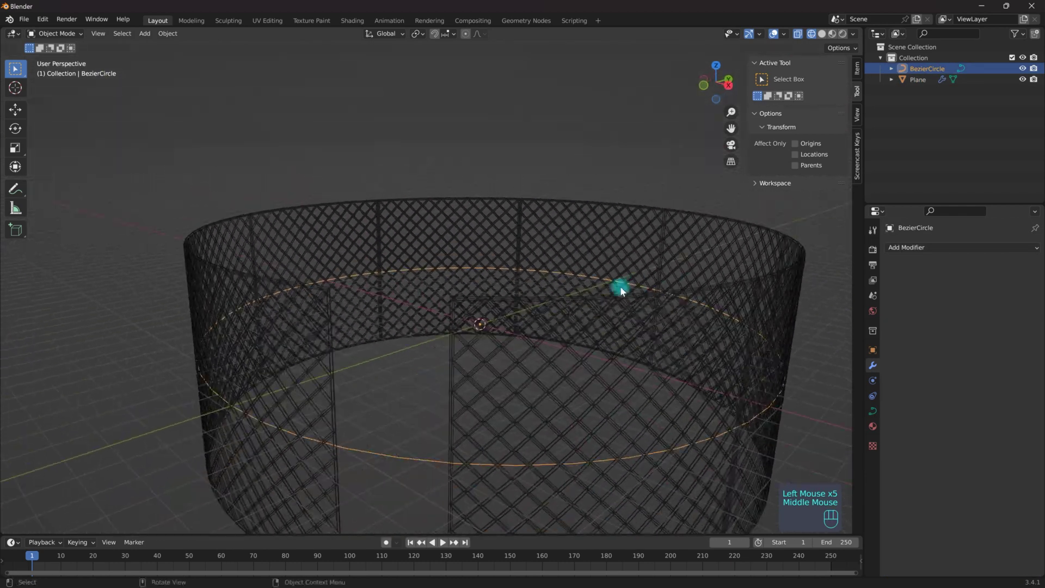
{"action": "scroll", "coordinate": [570, 347], "scroll_direction": "down", "scroll_amount": 2}
{"action": "key", "text": "s"}
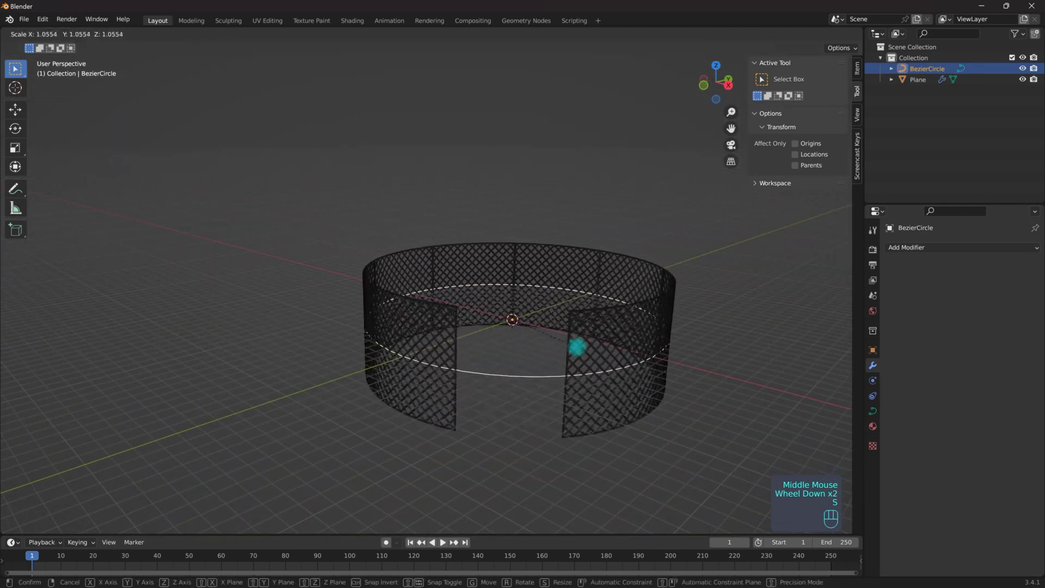
{"action": "key", "text": "shift"}
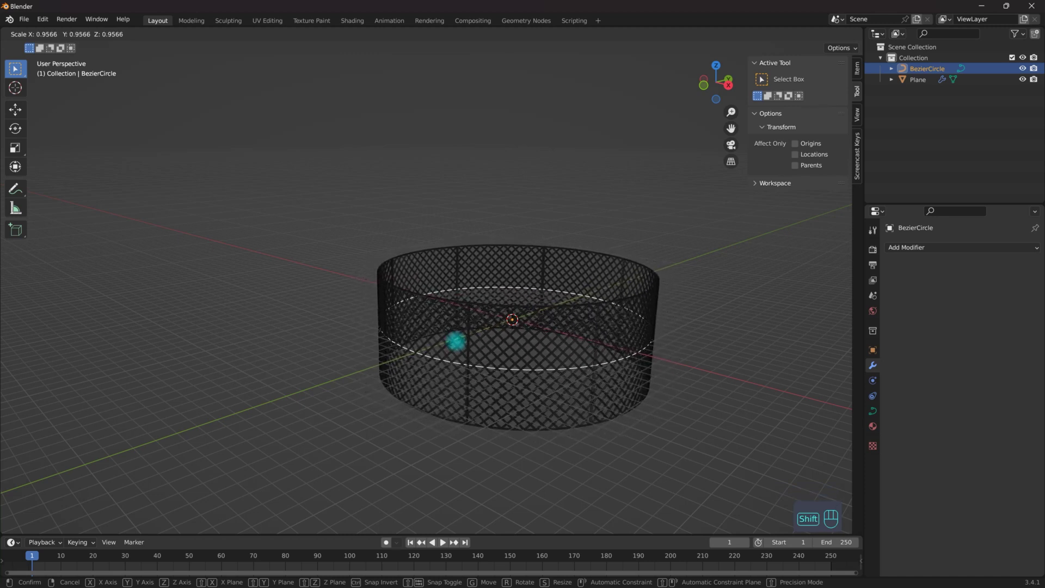
{"action": "left_click", "coordinate": [456, 341]}
{"action": "scroll", "coordinate": [483, 367], "scroll_direction": "up", "scroll_amount": 3}
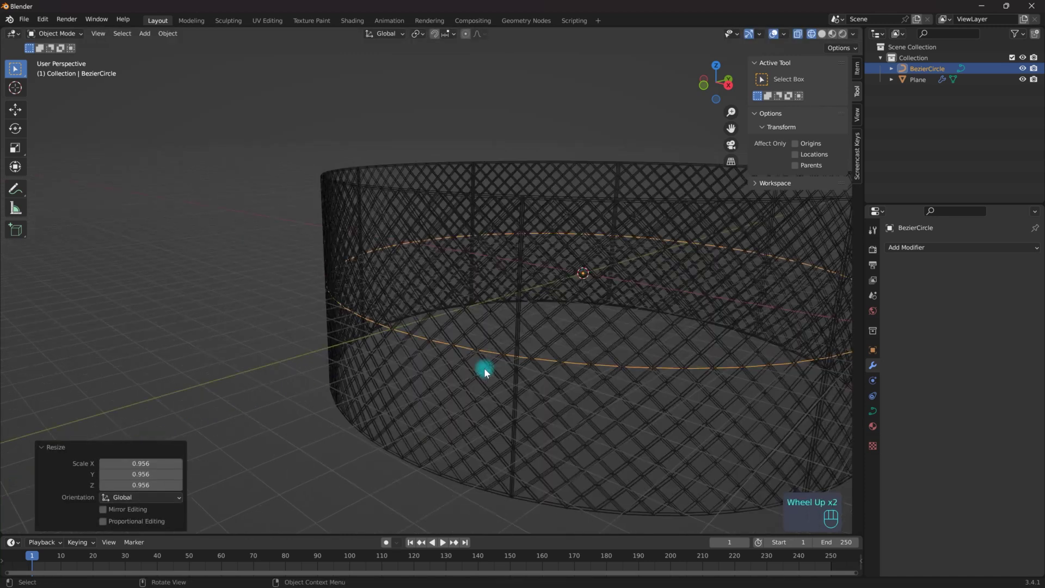
{"action": "middle_click_drag", "start_coordinate": [555, 326], "coordinate": [546, 359]}
{"action": "scroll", "coordinate": [533, 367], "scroll_direction": "down", "scroll_amount": 2}
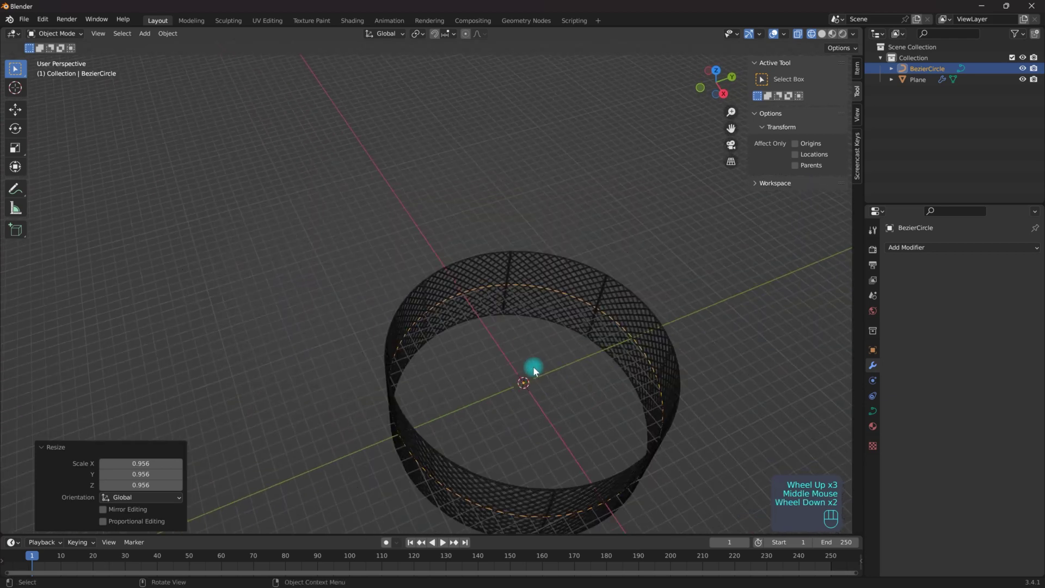
Display the viewport in solid shading, select the lattice ring and examine its strips and panel seams.
{"action": "key", "text": "Tab"}
{"action": "mouse_move", "coordinate": [590, 408]}
{"action": "middle_mouse_down"}
{"action": "mouse_move", "coordinate": [543, 371]}
{"action": "mouse_move", "coordinate": [604, 366]}
{"action": "mouse_move", "coordinate": [527, 347]}
{"action": "mouse_move", "coordinate": [607, 345]}
{"action": "mouse_move", "coordinate": [520, 332]}
{"action": "mouse_move", "coordinate": [511, 348]}
{"action": "mouse_move", "coordinate": [538, 249]}
{"action": "middle_mouse_up"}
{"action": "key", "text": "z"}
{"action": "scroll", "coordinate": [549, 389], "scroll_direction": "down", "scroll_amount": 1}
{"action": "scroll", "coordinate": [604, 366], "scroll_direction": "up", "scroll_amount": 2}
{"action": "left_click", "coordinate": [538, 249]}
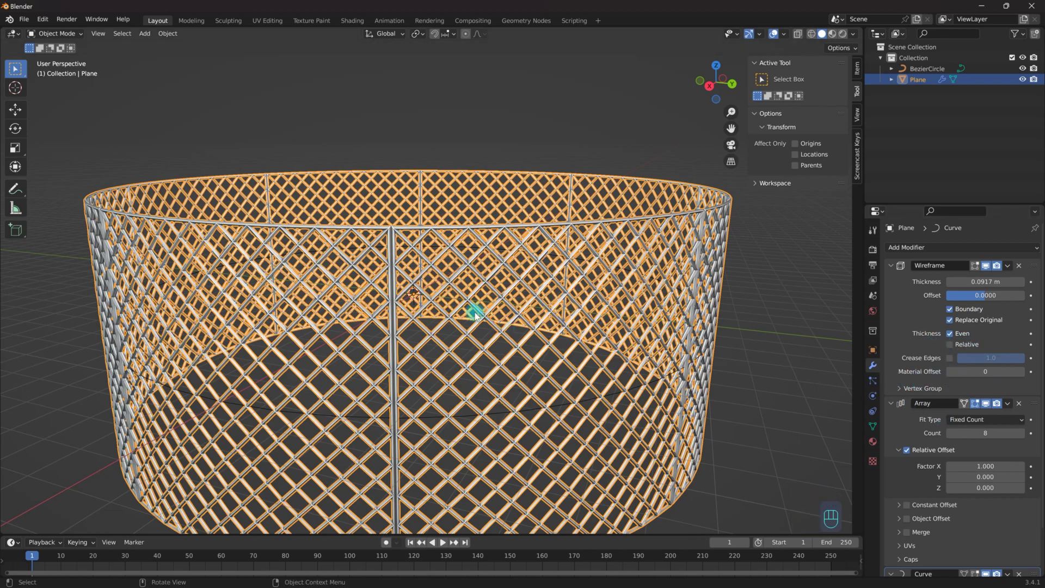
{"action": "middle_click_drag", "start_coordinate": [310, 311], "coordinate": [361, 305]}
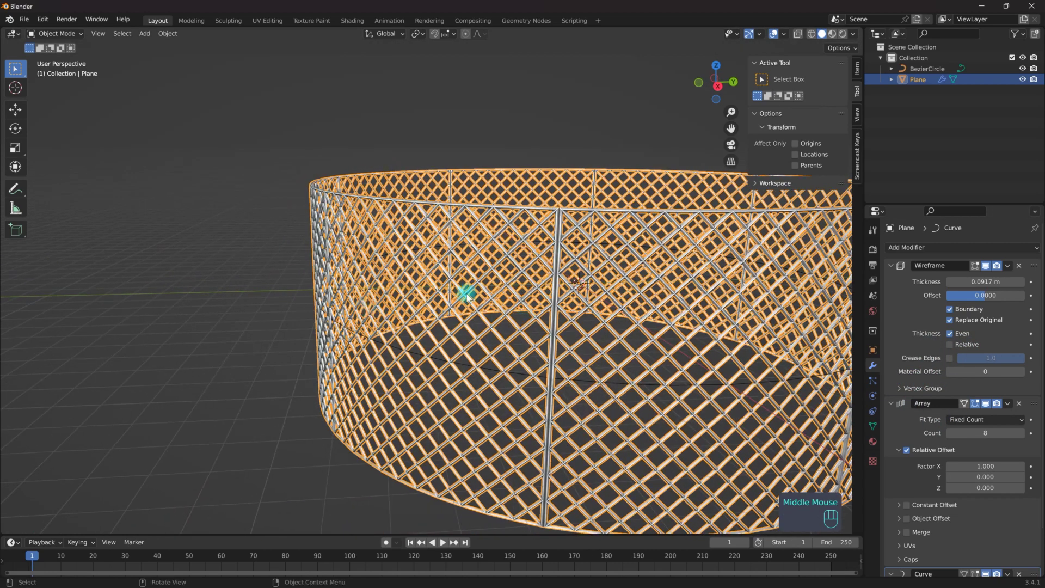
{"action": "middle_click_drag", "start_coordinate": [464, 294], "coordinate": [525, 291]}
{"action": "scroll", "coordinate": [532, 285], "scroll_direction": "up", "scroll_amount": 2}
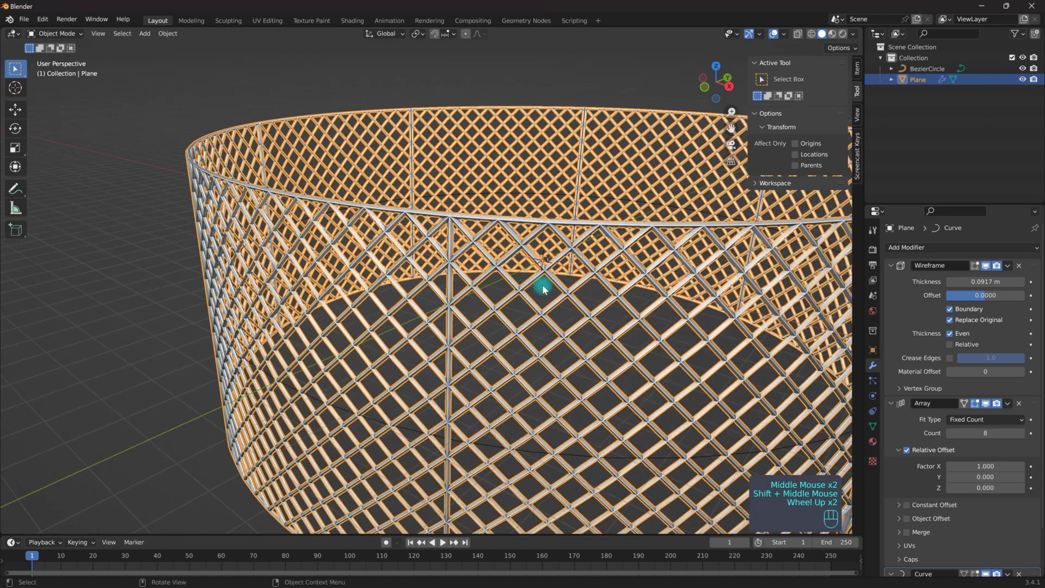
{"action": "scroll", "coordinate": [494, 284], "scroll_direction": "down", "scroll_amount": 3}
{"action": "middle_click_drag", "start_coordinate": [495, 284], "coordinate": [466, 282]}
{"action": "scroll", "coordinate": [492, 280], "scroll_direction": "down", "scroll_amount": 2}
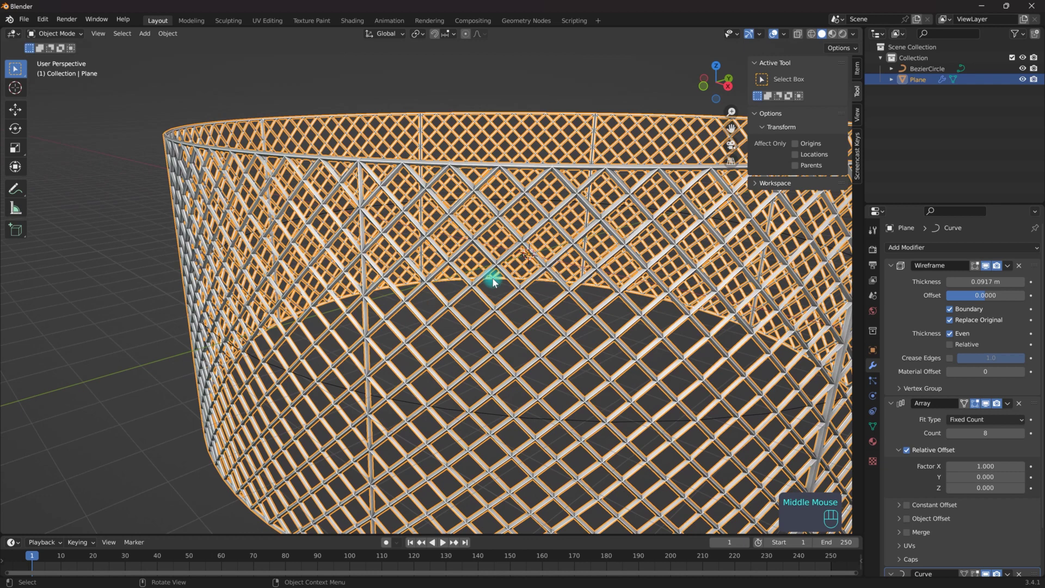